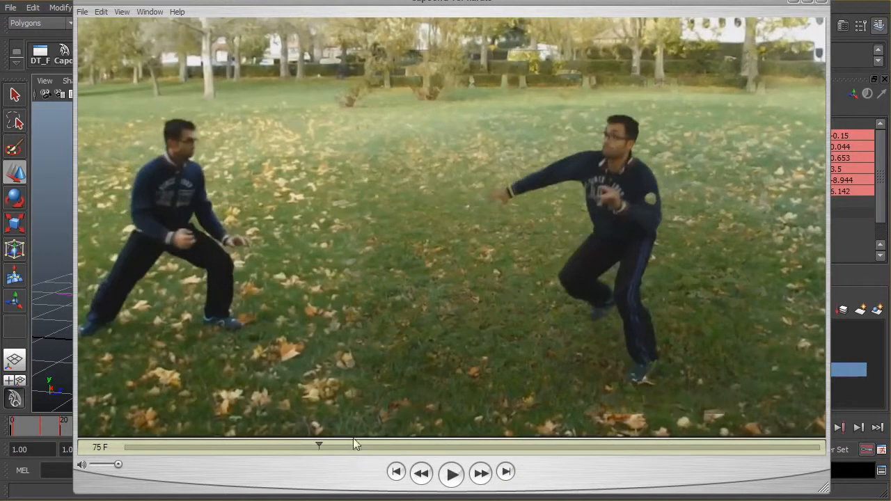
# Scrub the fight reference video to frame 81, compare the pose, and return to the karate character in Maya.
pyautogui.moveTo(318, 447)
pyautogui.mouseDown()
pyautogui.moveTo(284, 447)
pyautogui.moveTo(335, 448)
pyautogui.mouseUp()
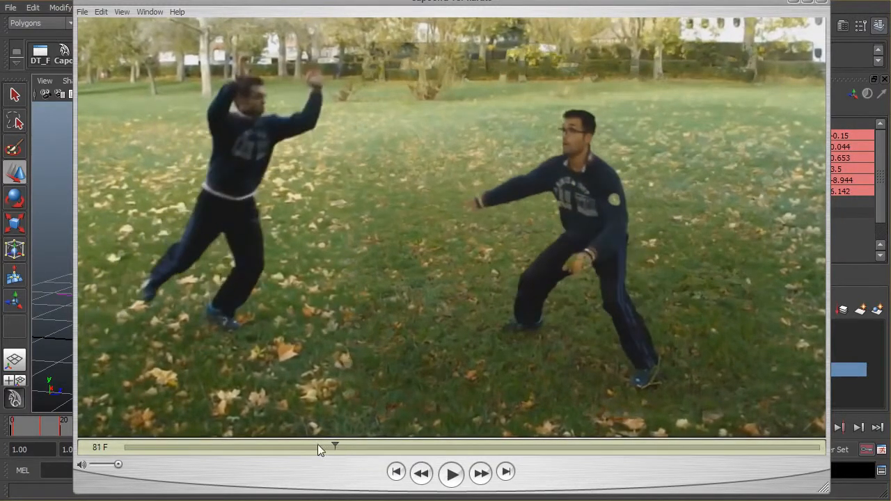
pyautogui.moveTo(336, 447); pyautogui.dragTo(335, 446)
pyautogui.click(53, 210)
pyautogui.keyDown('alt'); pyautogui.moveTo(320, 231); pyautogui.dragTo(333, 225); pyautogui.keyUp('alt')
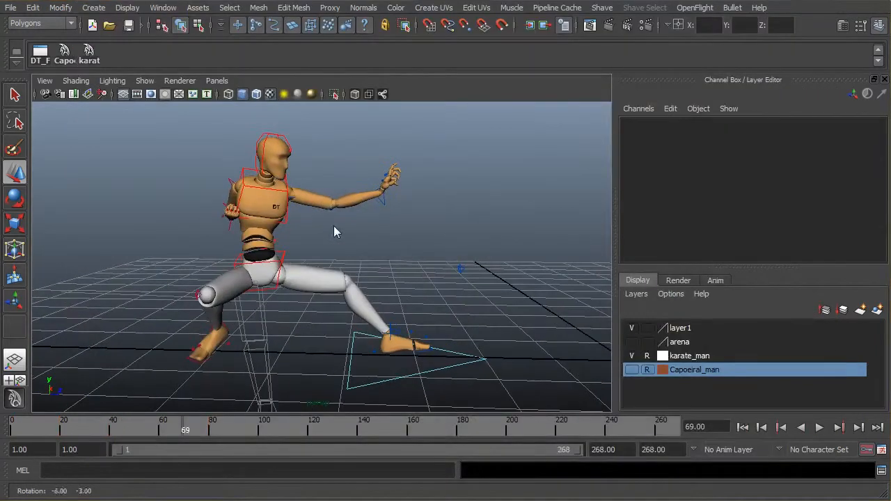
# Select all the karate character's controls and repeat the frame 67 pose as a key at frame 81.
pyautogui.scroll(-3, 401, 254)
pyautogui.keyDown('alt'); pyautogui.moveTo(388, 255); pyautogui.dragTo(380, 256); pyautogui.keyUp('alt')
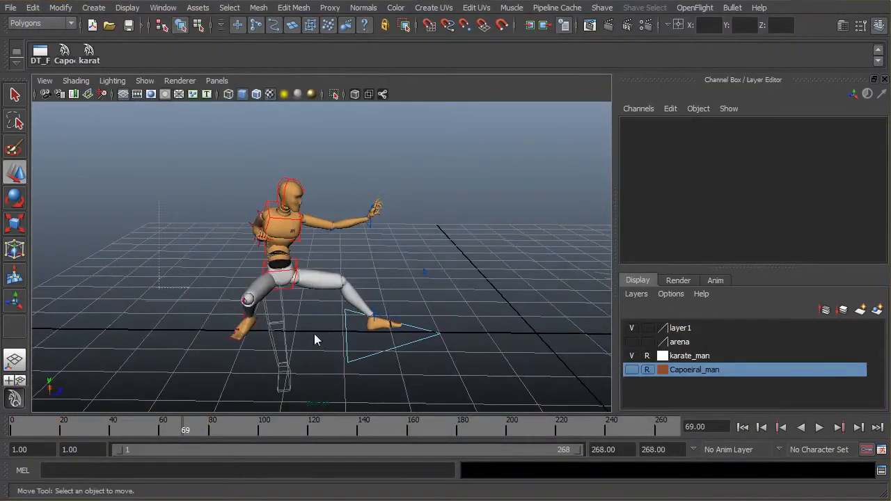
pyautogui.click(430, 328)
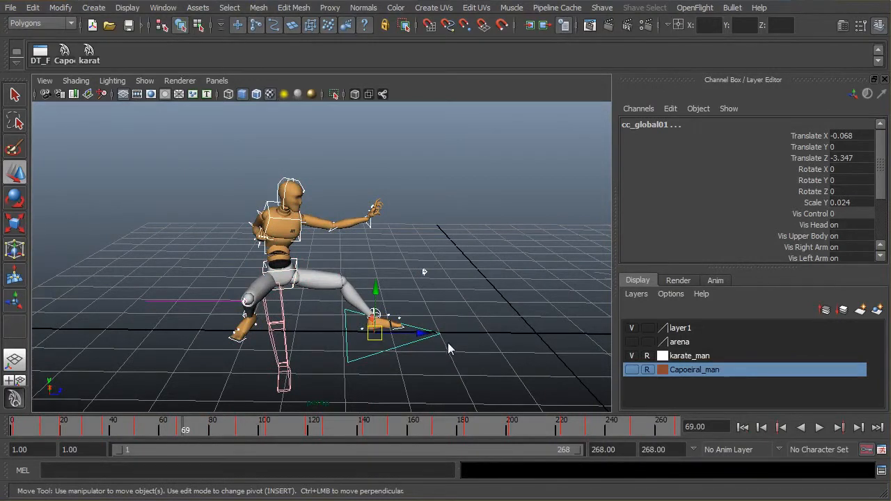
pyautogui.click(434, 327)
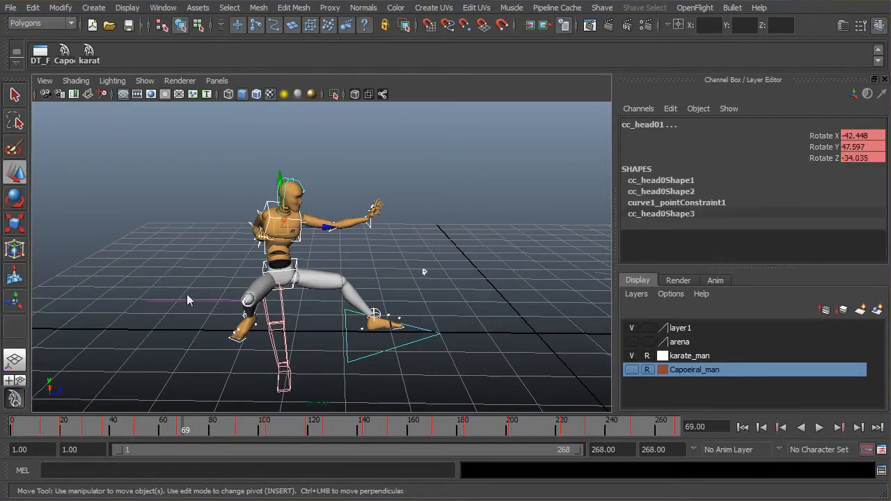
pyautogui.moveTo(187, 435)
pyautogui.mouseDown()
pyautogui.moveTo(175, 433)
pyautogui.moveTo(184, 430)
pyautogui.mouseUp()
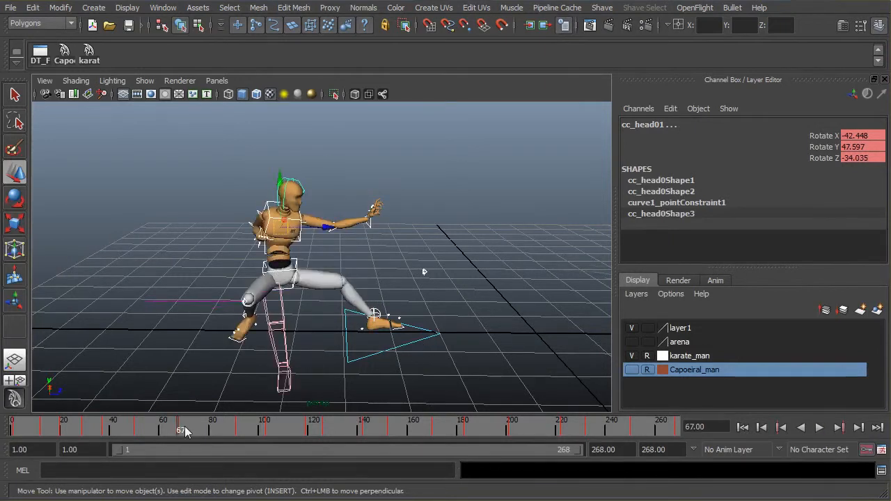
pyautogui.hotkey('alt', 'v')
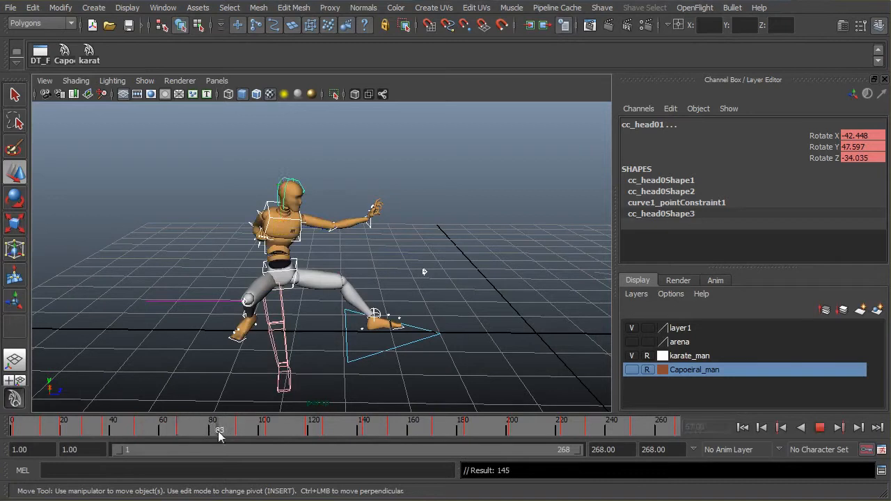
pyautogui.press('Escape')
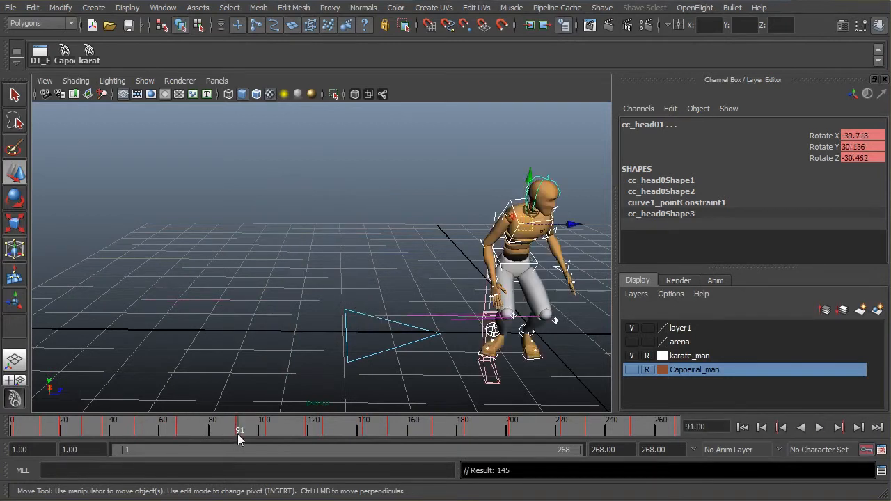
pyautogui.moveTo(237, 433)
pyautogui.mouseDown()
pyautogui.moveTo(174, 437)
pyautogui.moveTo(234, 433)
pyautogui.moveTo(206, 435)
pyautogui.moveTo(214, 432)
pyautogui.mouseUp()
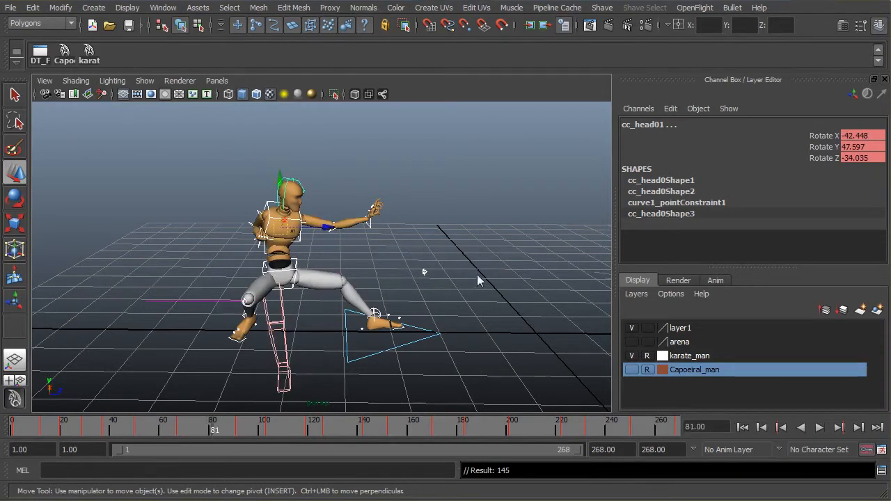
# Move the hips, right knee and right foot controls together so the body shifts forward over the planted left foot.
pyautogui.click(471, 276)
pyautogui.keyDown('alt'); pyautogui.moveTo(420, 278); pyautogui.dragTo(420, 262); pyautogui.keyUp('alt')
pyautogui.click(278, 254)
pyautogui.keyDown('alt'); pyautogui.moveTo(512, 249); pyautogui.dragTo(254, 279); pyautogui.keyUp('alt')
pyautogui.click(249, 282)
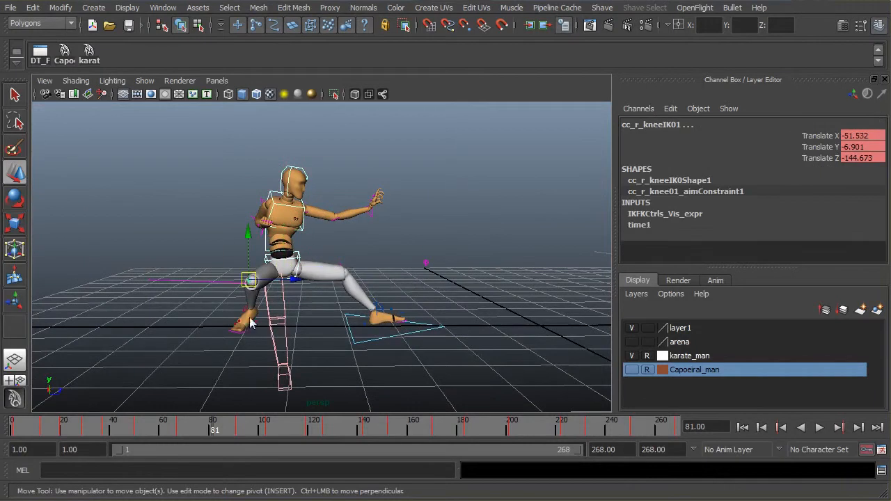
pyautogui.click(247, 315)
pyautogui.keyDown('alt'); pyautogui.moveTo(447, 274); pyautogui.dragTo(326, 228); pyautogui.keyUp('alt')
pyautogui.moveTo(350, 261); pyautogui.dragTo(425, 280)
# Set the left heel control's Rotate Z to 0.
pyautogui.keyDown('alt'); pyautogui.moveTo(460, 277); pyautogui.dragTo(516, 286); pyautogui.keyUp('alt')
pyautogui.scroll(4, 443, 277)
pyautogui.keyDown('alt'); pyautogui.moveTo(440, 261); pyautogui.dragTo(319, 289); pyautogui.keyUp('alt')
pyautogui.click(319, 289)
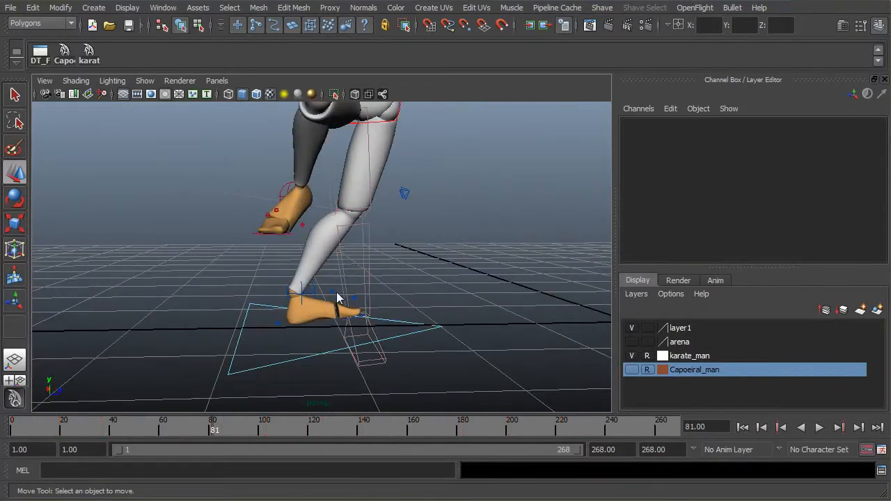
pyautogui.click(338, 295)
pyautogui.click(276, 324)
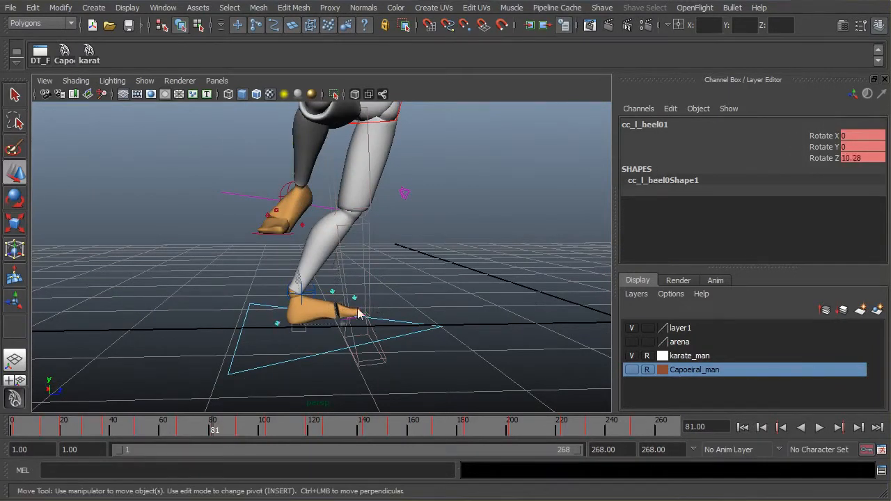
pyautogui.doubleClick(857, 164)
pyautogui.write('0')
pyautogui.press('Return')
# Rotate the left ball control about Z to about -53 degrees so the heel lifts off the ground.
pyautogui.click(414, 267)
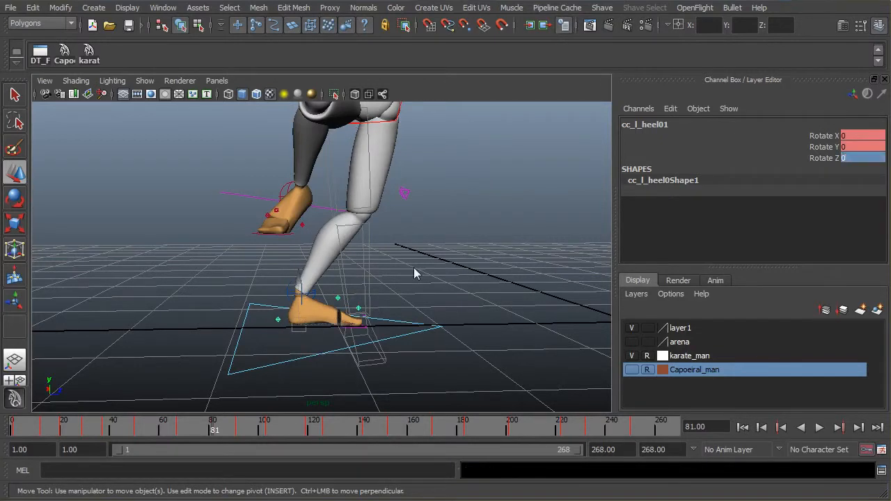
pyautogui.click(337, 298)
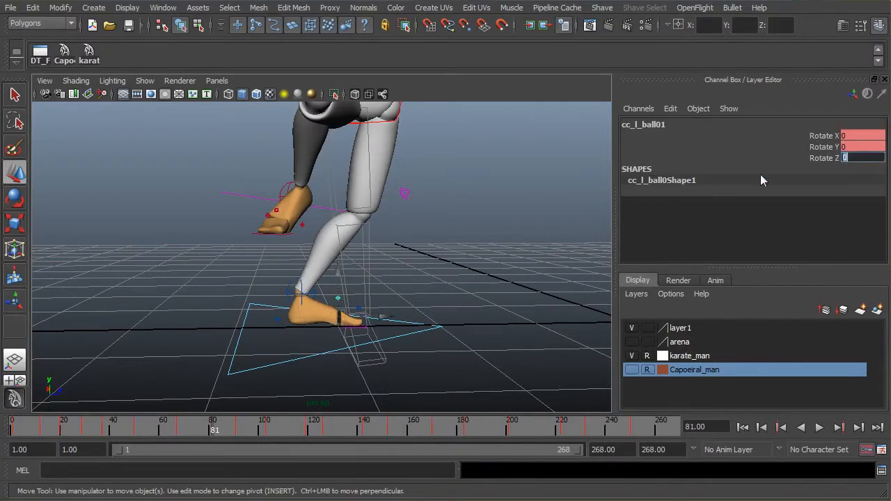
pyautogui.click(828, 158)
pyautogui.moveTo(451, 168); pyautogui.dragTo(535, 173, button='middle')
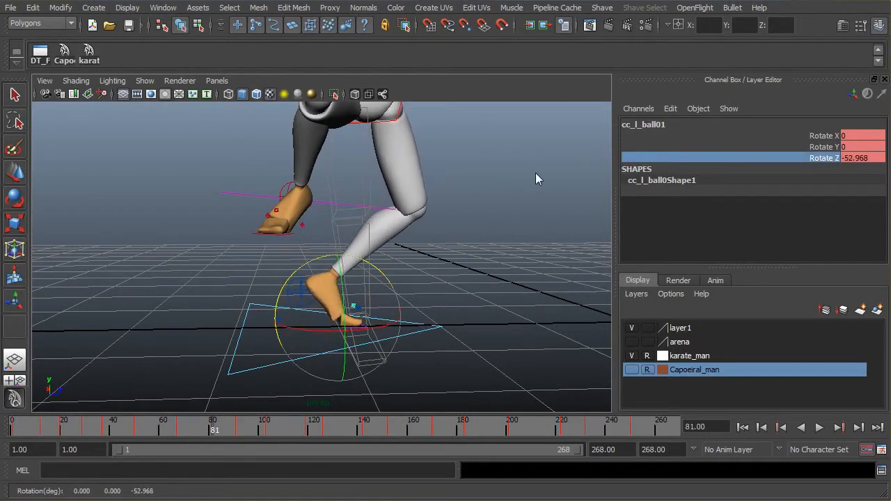
# Shift the hips and raised right leg controls further forward and slightly down with the Move tool.
pyautogui.scroll(-4, 528, 172)
pyautogui.keyDown('alt'); pyautogui.moveTo(523, 172); pyautogui.dragTo(452, 225); pyautogui.keyUp('alt')
pyautogui.press('w')
pyautogui.click(372, 209)
pyautogui.click(330, 236)
pyautogui.click(331, 166)
pyautogui.keyDown('alt'); pyautogui.moveTo(448, 194); pyautogui.dragTo(343, 142); pyautogui.keyUp('alt')
pyautogui.moveTo(380, 174); pyautogui.dragTo(394, 178)
pyautogui.moveTo(354, 132); pyautogui.dragTo(354, 138)
# Set the lower back control's Rotate X to 0.
pyautogui.keyDown('alt'); pyautogui.moveTo(443, 169); pyautogui.dragTo(433, 174); pyautogui.keyUp('alt')
pyautogui.keyDown('alt'); pyautogui.moveTo(433, 174); pyautogui.dragTo(419, 270, button='middle'); pyautogui.keyUp('alt')
pyautogui.keyDown('alt'); pyautogui.moveTo(419, 271); pyautogui.dragTo(525, 234); pyautogui.keyUp('alt')
pyautogui.scroll(5, 445, 263)
pyautogui.click(425, 234)
pyautogui.keyDown('alt'); pyautogui.moveTo(454, 229); pyautogui.dragTo(436, 220); pyautogui.keyUp('alt')
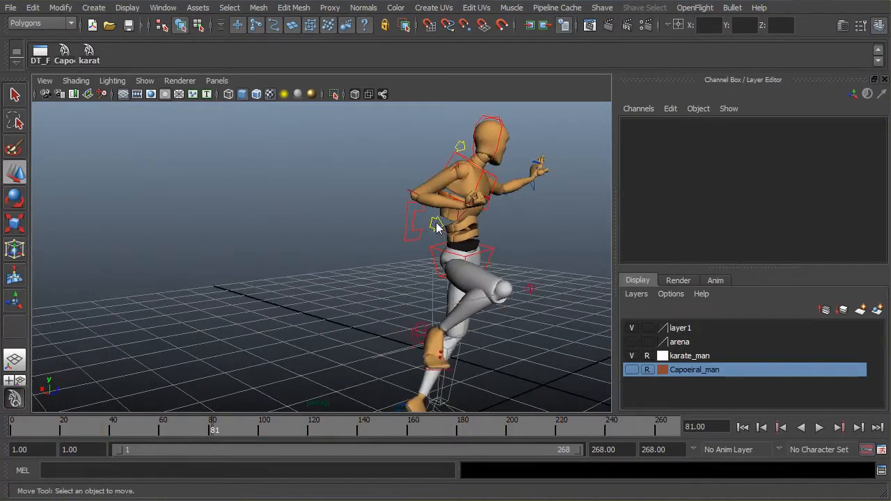
pyautogui.click(438, 220)
pyautogui.keyDown('alt'); pyautogui.moveTo(522, 227); pyautogui.dragTo(487, 225); pyautogui.keyUp('alt')
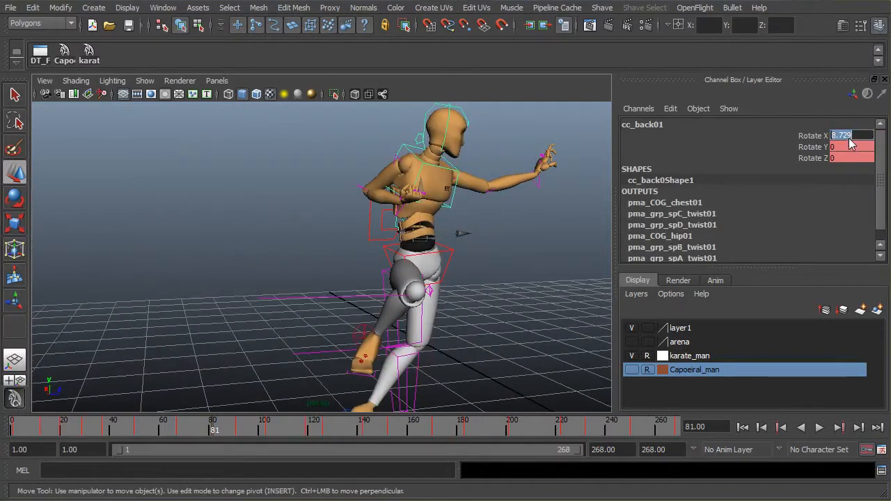
pyautogui.press('Return')
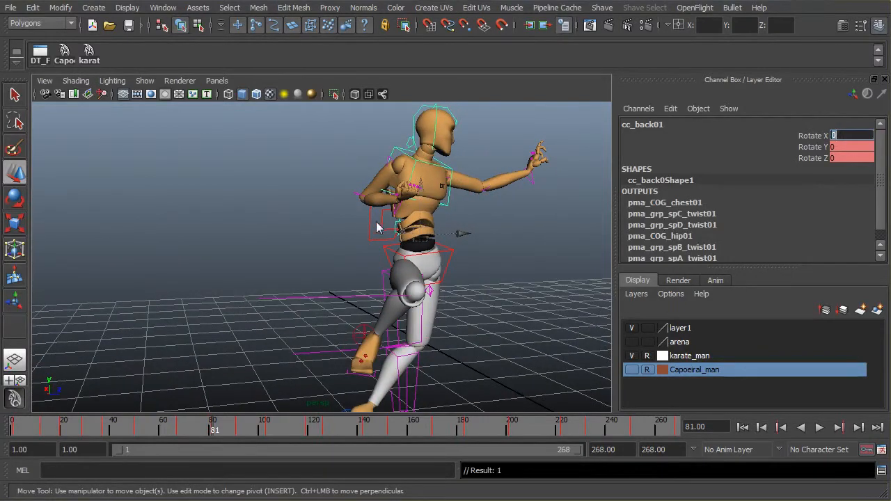
# Set the chest control's Rotate X, Y and Z to 0.
pyautogui.click(454, 190)
pyautogui.moveTo(849, 169); pyautogui.dragTo(850, 192)
pyautogui.write('0')
pyautogui.press('Return')
# Set the rotation of the arrow-shaped control behind the neck to 0.
pyautogui.keyDown('alt'); pyautogui.moveTo(476, 315); pyautogui.dragTo(563, 248); pyautogui.keyUp('alt')
pyautogui.click(423, 225)
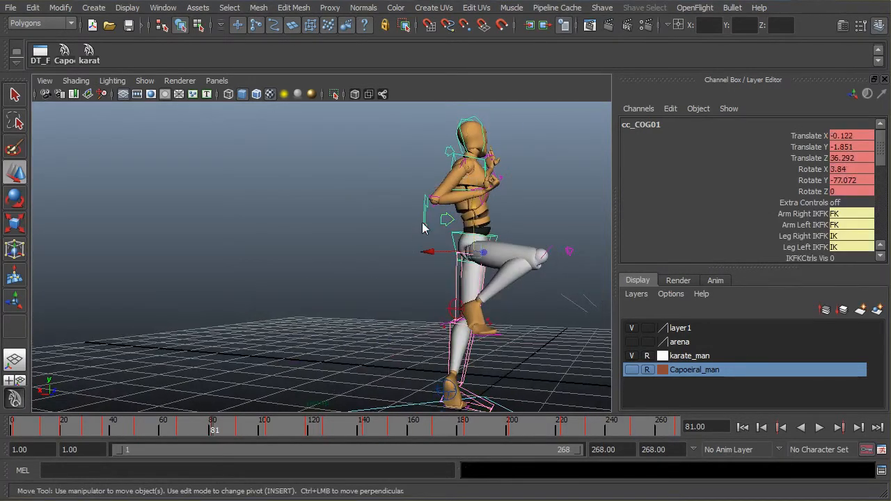
pyautogui.click(456, 153)
pyautogui.keyDown('alt'); pyautogui.moveTo(500, 159); pyautogui.dragTo(496, 179); pyautogui.keyUp('alt')
pyautogui.moveTo(847, 159); pyautogui.dragTo(847, 149)
pyautogui.write('0')
pyautogui.press('Return')
# Set the centre-of-gravity control's Rotate X to 0.
pyautogui.keyDown('alt'); pyautogui.moveTo(543, 240); pyautogui.dragTo(394, 247); pyautogui.keyUp('alt')
pyautogui.click(368, 225)
pyautogui.keyDown('alt'); pyautogui.moveTo(512, 245); pyautogui.dragTo(461, 268); pyautogui.keyUp('alt')
pyautogui.click(856, 170)
pyautogui.write('0')
pyautogui.press('Return')
# Rotate the centre-of-gravity control about Y to about -20 degrees.
pyautogui.keyDown('alt'); pyautogui.moveTo(478, 251); pyautogui.dragTo(429, 227); pyautogui.keyUp('alt')
pyautogui.scroll(3, 400, 265)
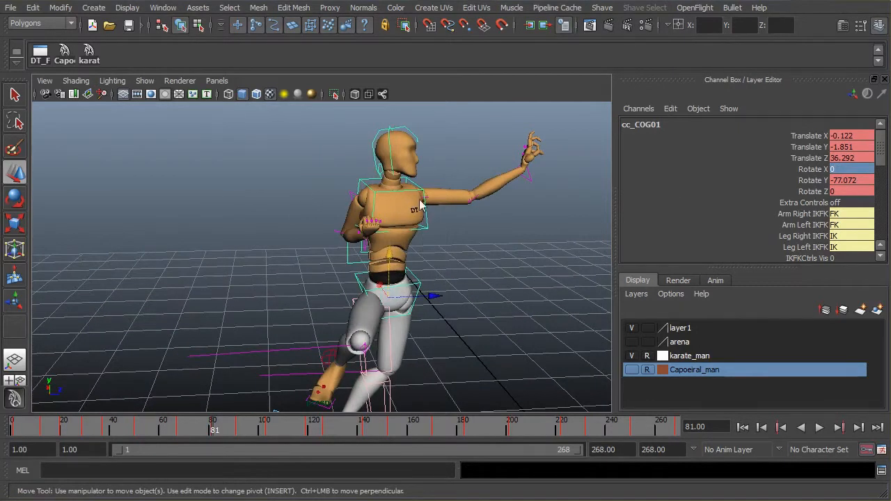
pyautogui.keyDown('alt'); pyautogui.moveTo(410, 263); pyautogui.dragTo(360, 241); pyautogui.keyUp('alt')
pyautogui.keyDown('alt'); pyautogui.moveTo(483, 247); pyautogui.dragTo(425, 247); pyautogui.keyUp('alt')
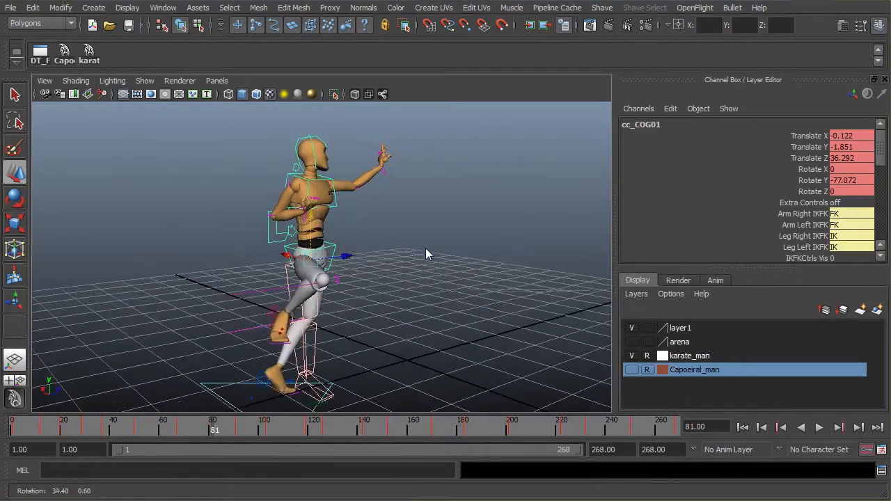
pyautogui.press('e')
pyautogui.keyDown('alt'); pyautogui.moveTo(492, 274); pyautogui.dragTo(350, 302); pyautogui.keyUp('alt')
pyautogui.moveTo(271, 316); pyautogui.dragTo(332, 293)
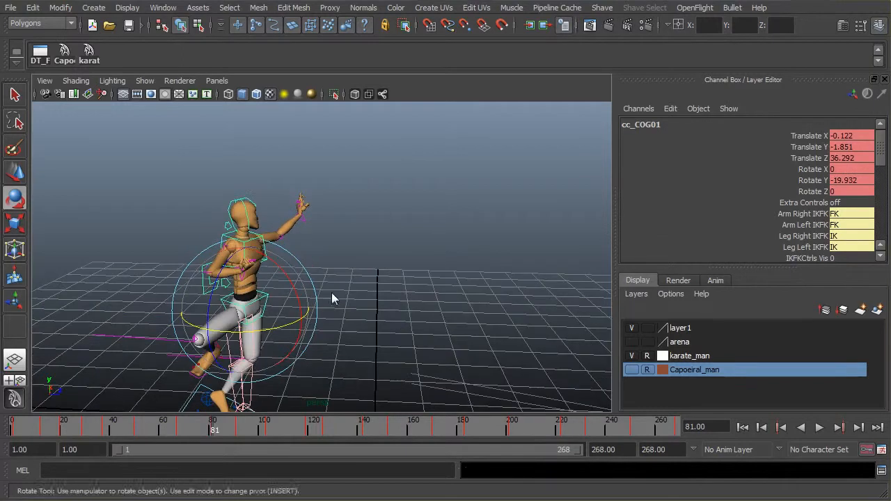
pyautogui.click(364, 264)
pyautogui.keyDown('alt'); pyautogui.moveTo(364, 264); pyautogui.dragTo(397, 230); pyautogui.keyUp('alt')
# Check the reference video, then lean the centre-of-gravity control to about 23.4, -45.1 and -7.9 degrees in X, Y and Z.
pyautogui.hotkey('alt', 'Tab')
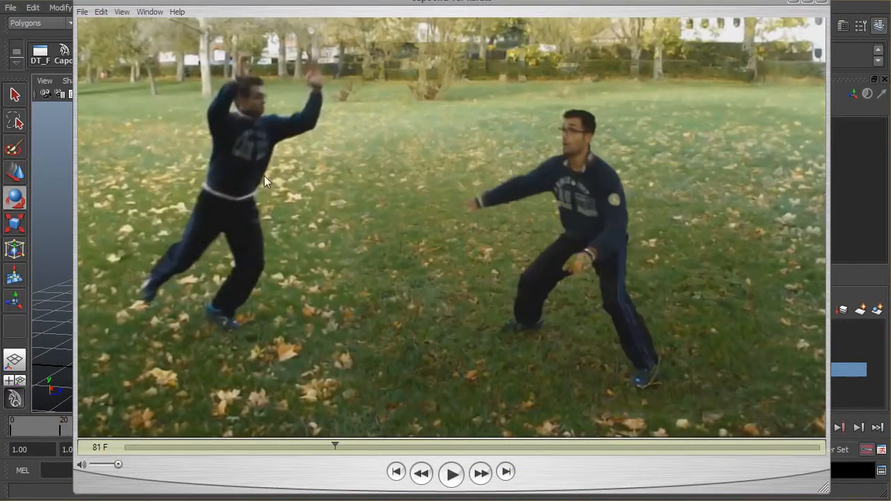
pyautogui.click(56, 186)
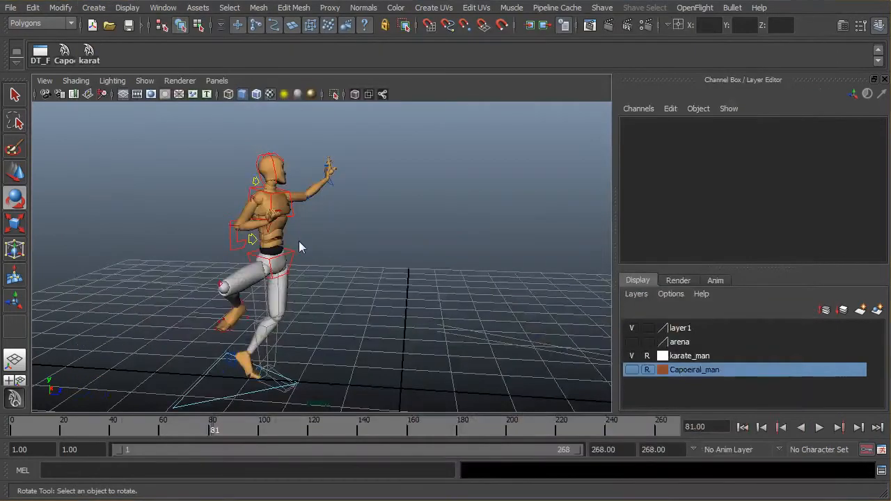
pyautogui.click(272, 240)
pyautogui.moveTo(300, 215); pyautogui.dragTo(317, 232)
pyautogui.moveTo(314, 295); pyautogui.dragTo(381, 223)
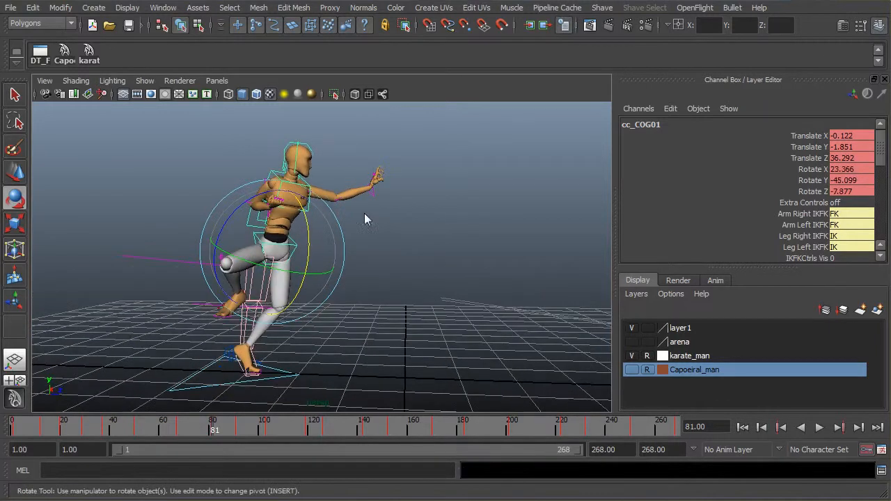
# Twist the chest control about Y to about 15.7 degrees.
pyautogui.click(313, 194)
pyautogui.click(274, 181)
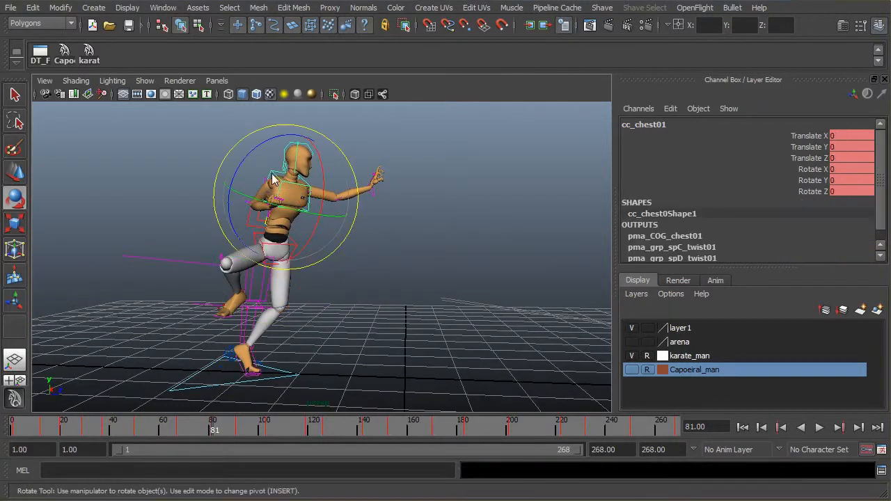
pyautogui.moveTo(265, 204); pyautogui.dragTo(305, 210)
pyautogui.keyDown('alt'); pyautogui.moveTo(388, 207); pyautogui.dragTo(402, 213); pyautogui.keyUp('alt')
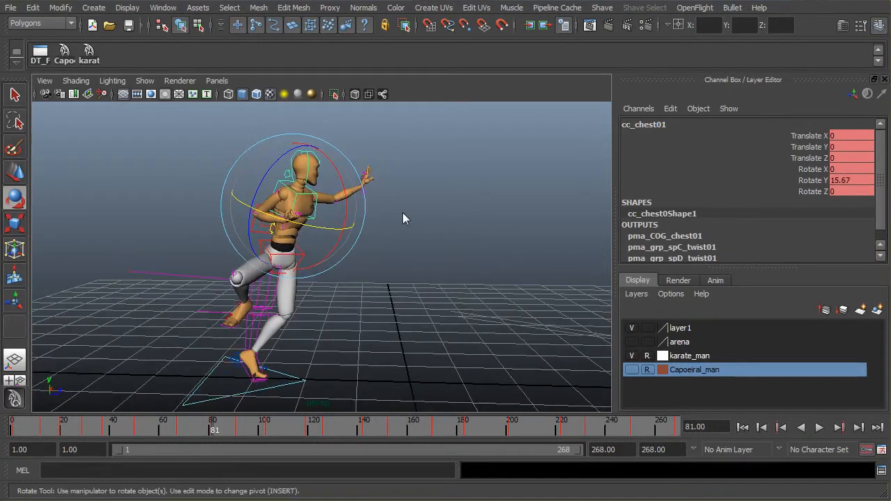
pyautogui.moveTo(342, 192); pyautogui.dragTo(394, 245)
pyautogui.click(319, 226)
pyautogui.click(352, 209)
pyautogui.press('[')
pyautogui.click(435, 216)
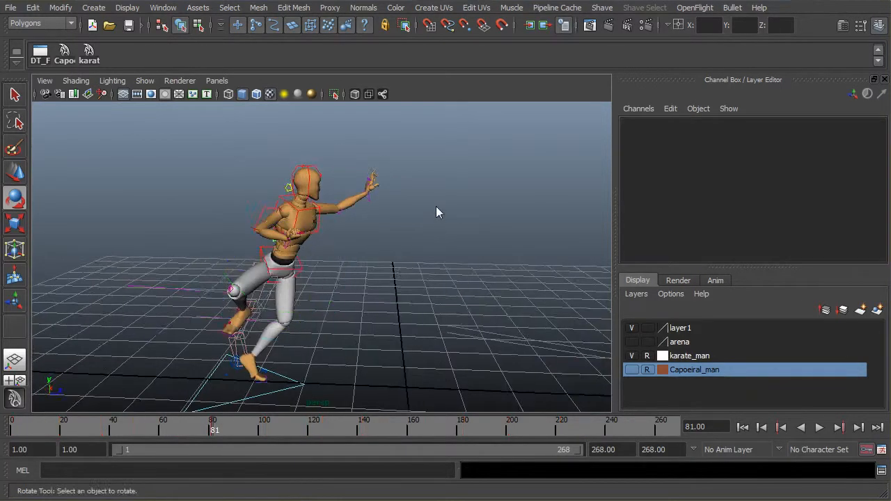
pyautogui.press('[')
# Set the head control's Rotate X, Y and Z to 0.
pyautogui.click(334, 173)
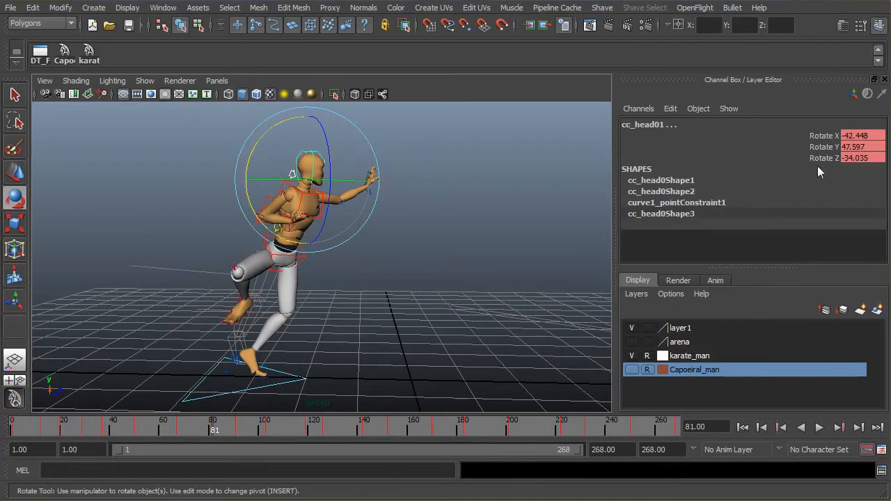
pyautogui.moveTo(854, 139); pyautogui.dragTo(854, 159)
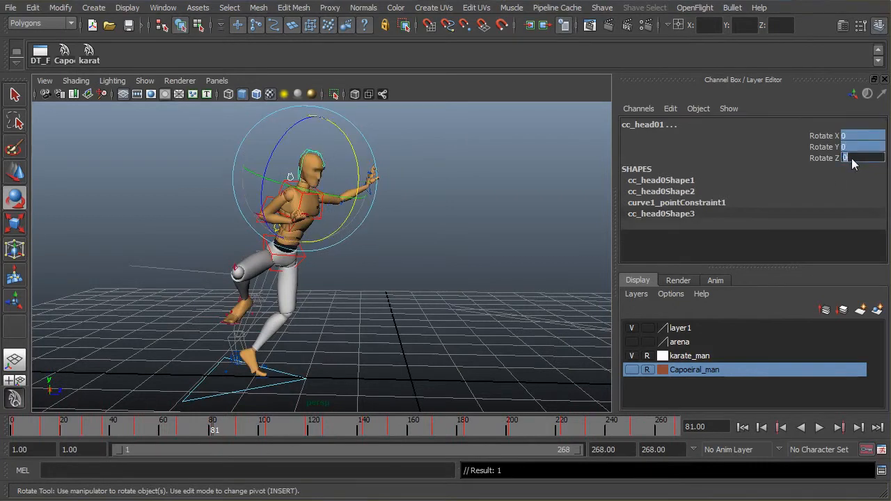
pyautogui.click(356, 193)
# Tilt the head control upward with the Rotate tool.
pyautogui.click(321, 162)
pyautogui.moveTo(358, 179); pyautogui.dragTo(367, 149)
pyautogui.click(291, 174)
pyautogui.click(329, 164)
# Set the left upper arm FK control's Rotate X, Y and Z to 0.
pyautogui.moveTo(473, 244)
pyautogui.keyDown('alt'); pyautogui.mouseDown()
pyautogui.moveTo(449, 251)
pyautogui.moveTo(503, 243)
pyautogui.moveTo(472, 240)
pyautogui.mouseUp(); pyautogui.keyUp('alt')
pyautogui.keyDown('alt'); pyautogui.moveTo(376, 245); pyautogui.dragTo(418, 245, button='right'); pyautogui.keyUp('alt')
pyautogui.keyDown('alt'); pyautogui.moveTo(418, 245); pyautogui.dragTo(409, 246, button='middle'); pyautogui.keyUp('alt')
pyautogui.keyDown('alt'); pyautogui.moveTo(409, 246); pyautogui.dragTo(338, 235); pyautogui.keyUp('alt')
pyautogui.click(397, 254)
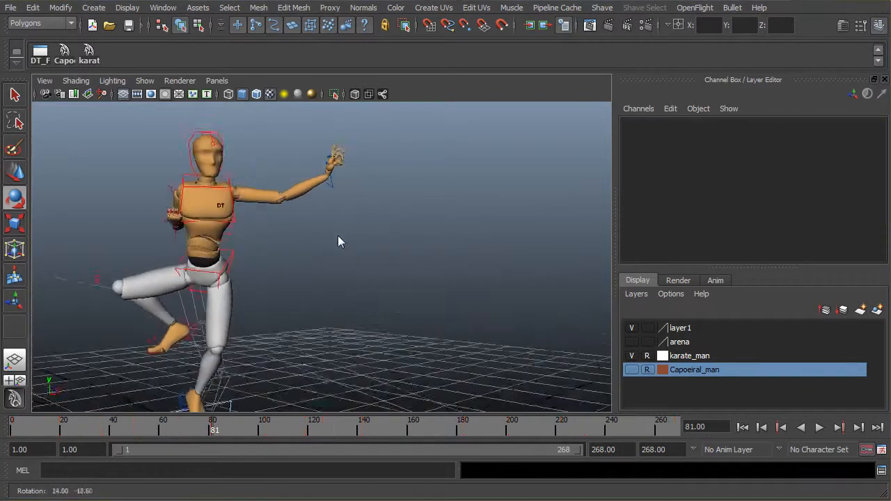
pyautogui.click(244, 204)
pyautogui.moveTo(876, 142); pyautogui.dragTo(886, 170)
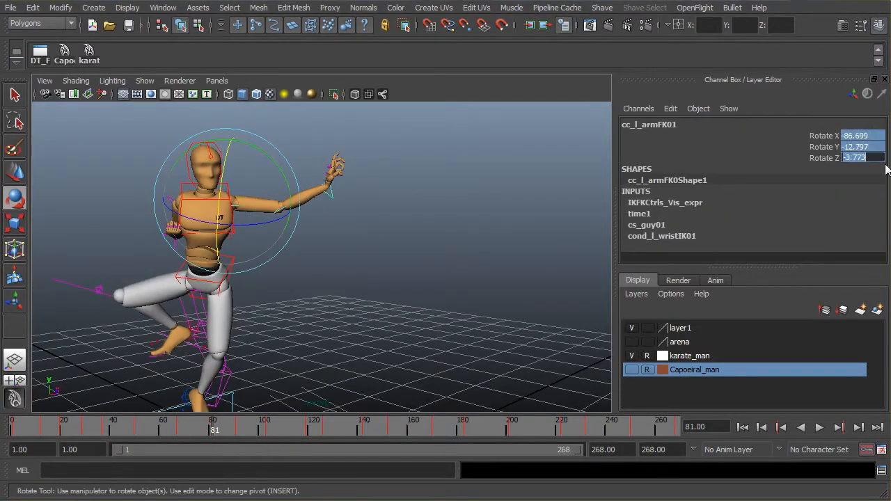
pyautogui.click(404, 263)
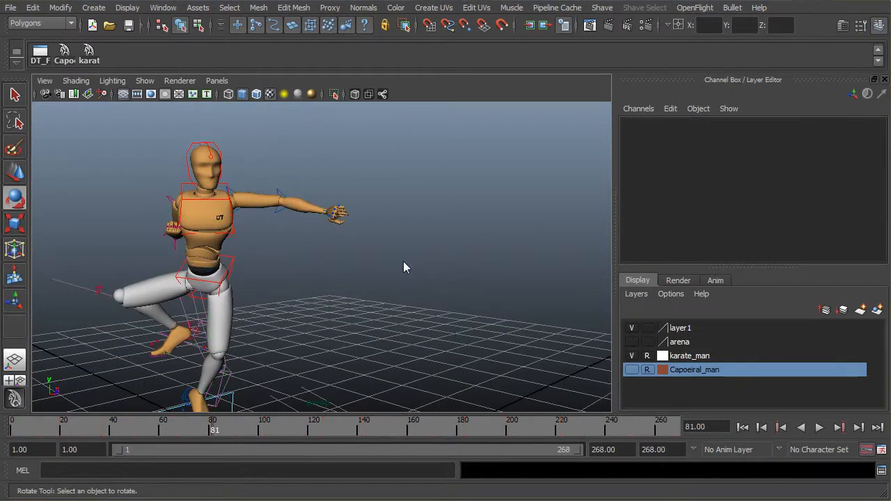
# Set Rotate X, Y and Z of the right arm's FK controls, including the elbow, to 0.
pyautogui.keyDown('alt'); pyautogui.moveTo(404, 263); pyautogui.dragTo(446, 277); pyautogui.keyUp('alt')
pyautogui.click(232, 195)
pyautogui.keyDown('alt'); pyautogui.moveTo(232, 195); pyautogui.dragTo(202, 215); pyautogui.keyUp('alt')
pyautogui.click(189, 232)
pyautogui.keyDown('alt'); pyautogui.moveTo(348, 229); pyautogui.dragTo(424, 224); pyautogui.keyUp('alt')
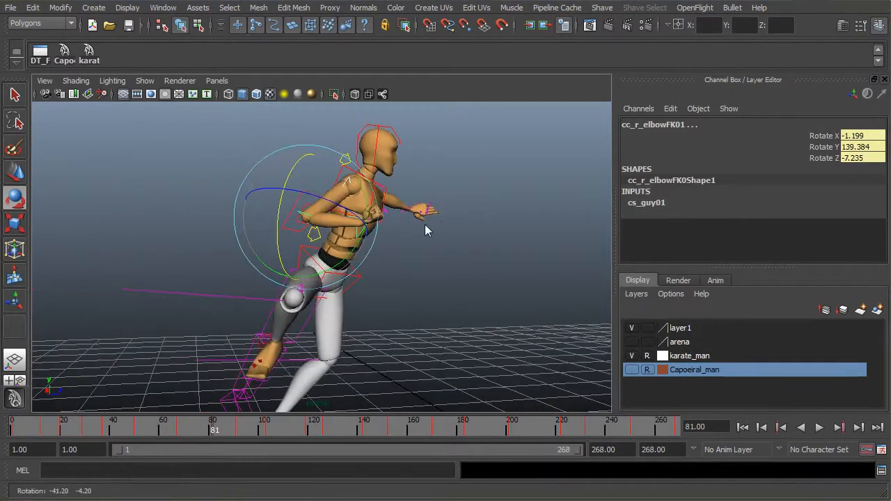
pyautogui.moveTo(848, 137); pyautogui.dragTo(855, 159)
pyautogui.write('0')
pyautogui.press('Return')
# Rotate the left upper arm FK control to about -60.8 in Rotate X and set a key at frame 81.
pyautogui.keyDown('alt'); pyautogui.moveTo(527, 237); pyautogui.dragTo(350, 212); pyautogui.keyUp('alt')
pyautogui.click(453, 249)
pyautogui.scroll(5, 419, 249)
pyautogui.scroll(-4, 420, 248)
pyautogui.click(253, 202)
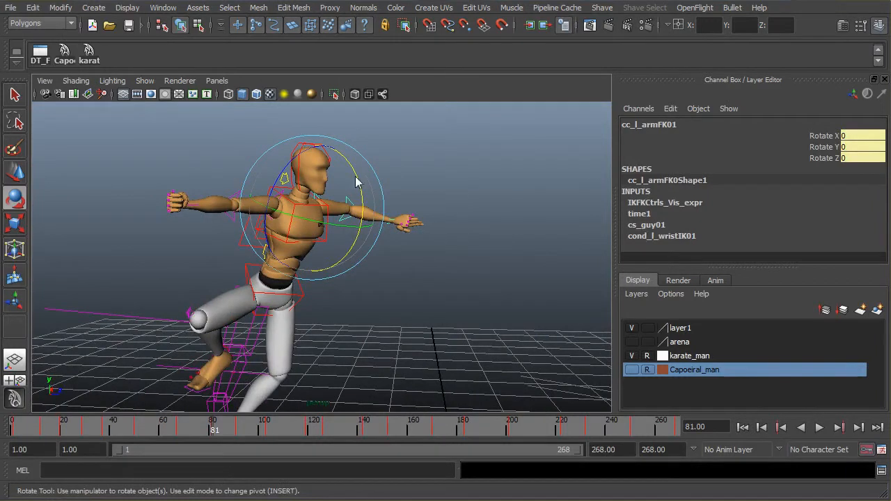
pyautogui.moveTo(357, 177); pyautogui.dragTo(318, 122)
pyautogui.press('s')
pyautogui.keyDown('alt'); pyautogui.moveTo(464, 186); pyautogui.dragTo(443, 178); pyautogui.keyUp('alt')
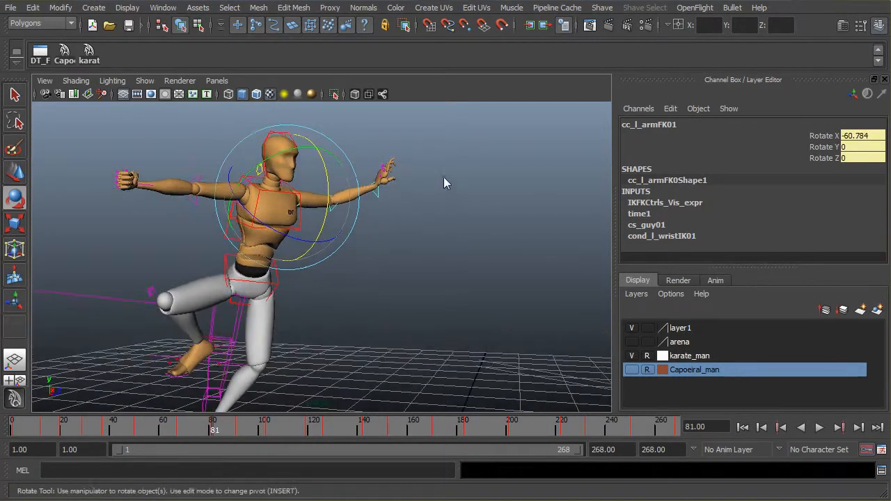
# Set Rotate X, Y and Z of the left hand's wrist and finger controls to 0.
pyautogui.click(382, 185)
pyautogui.moveTo(875, 139); pyautogui.dragTo(875, 159)
pyautogui.write('0')
pyautogui.press('Return')
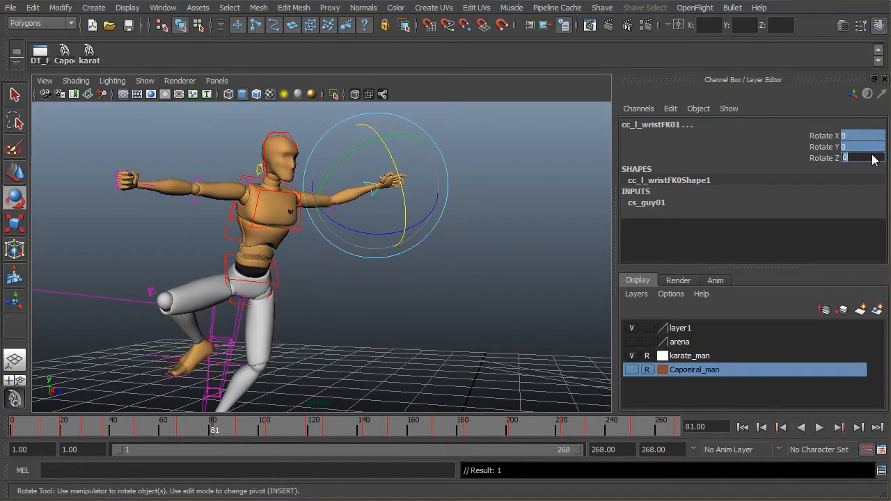
pyautogui.click(522, 190)
pyautogui.keyDown('alt'); pyautogui.moveTo(523, 190); pyautogui.dragTo(538, 204); pyautogui.keyUp('alt')
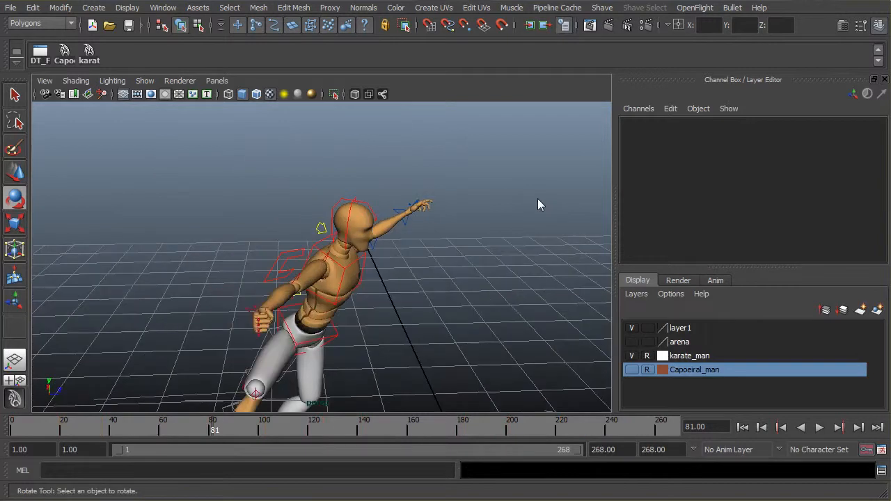
# Straighten the left thumb and fingers by setting their Mid and End values to 0.
pyautogui.click(410, 210)
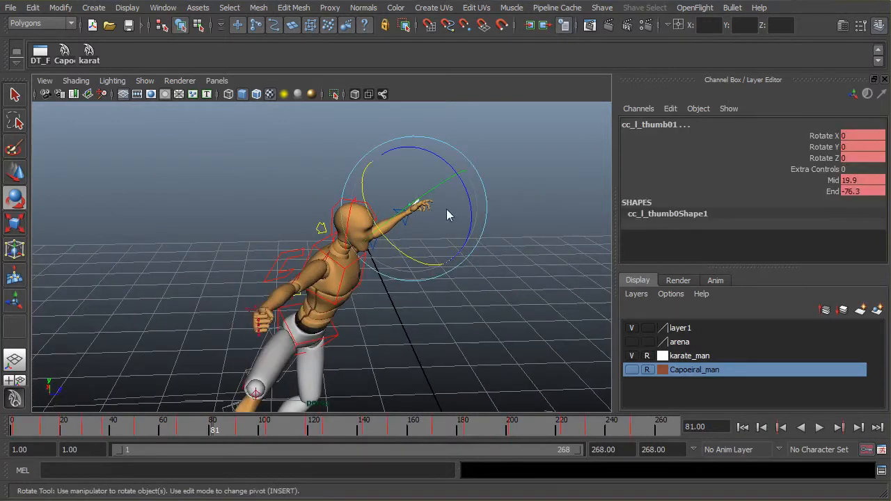
pyautogui.moveTo(839, 192); pyautogui.dragTo(844, 184)
pyautogui.write('0')
pyautogui.press('Return')
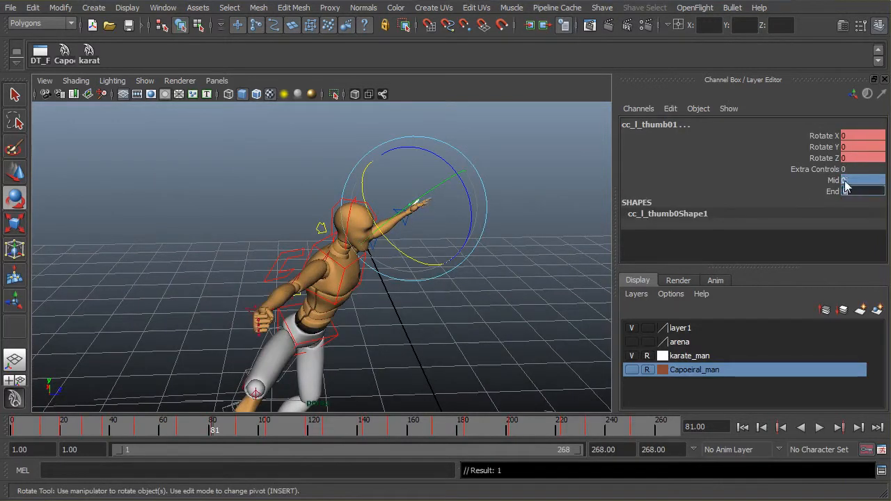
pyautogui.click(536, 191)
# Compare the character's arm positions with the reference video at frame 81.
pyautogui.keyDown('alt'); pyautogui.moveTo(532, 217); pyautogui.dragTo(373, 309); pyautogui.keyUp('alt')
pyautogui.click(290, 268)
pyautogui.scroll(-4, 292, 269)
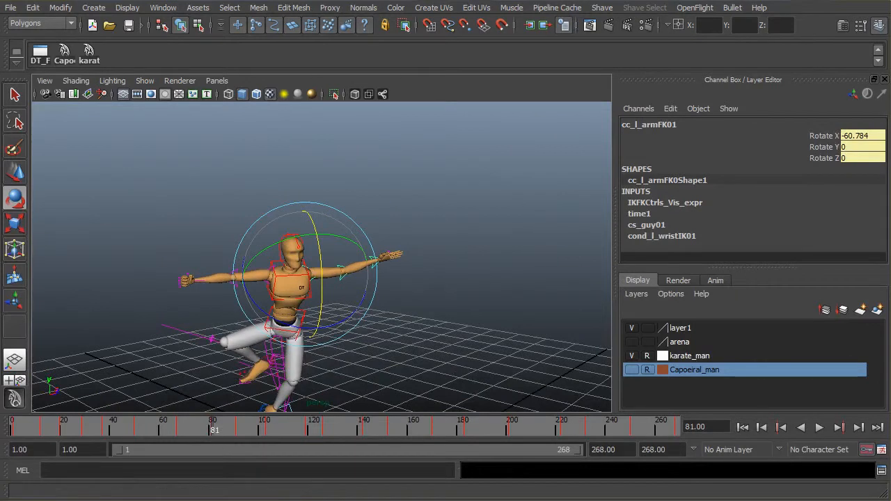
pyautogui.hotkey('alt', 'Tab')
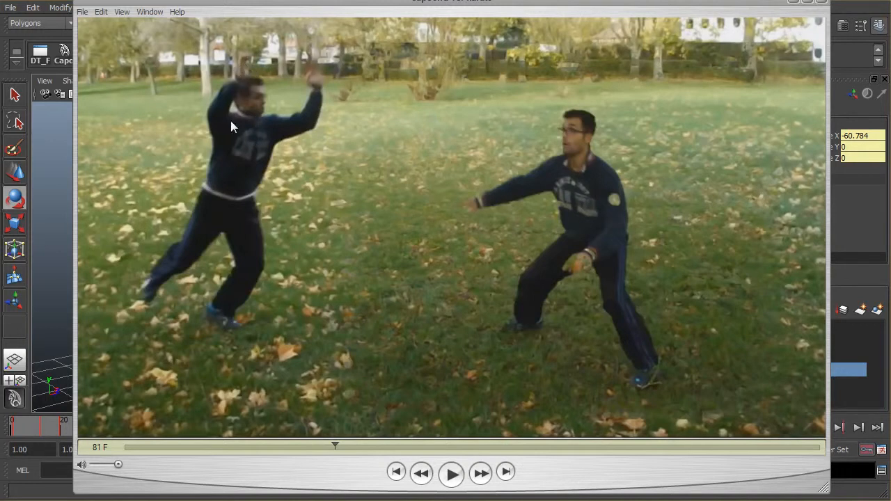
pyautogui.click(46, 242)
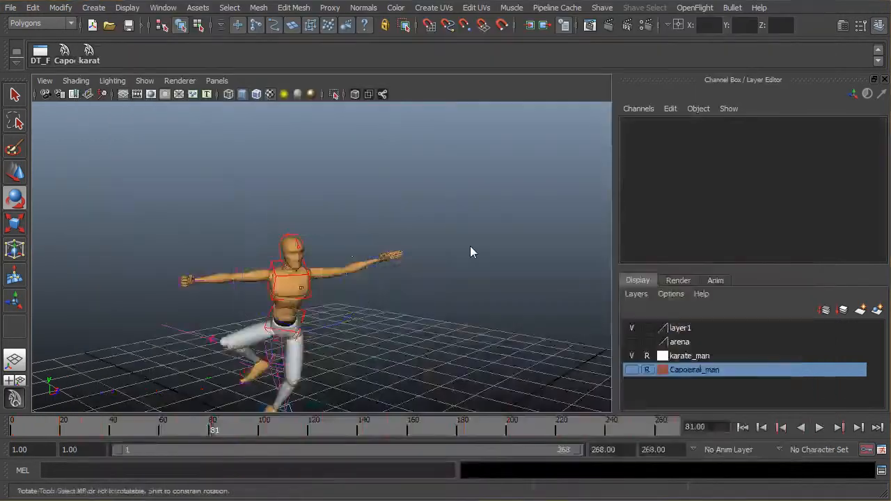
# Raise the left arm in front of the head with its FK controls, the open hand pointing upward.
pyautogui.keyDown('alt'); pyautogui.moveTo(464, 290); pyautogui.dragTo(487, 313, button='right'); pyautogui.keyUp('alt')
pyautogui.keyDown('alt'); pyautogui.moveTo(486, 313); pyautogui.dragTo(354, 278, button='middle'); pyautogui.keyUp('alt')
pyautogui.keyDown('alt'); pyautogui.moveTo(354, 277); pyautogui.dragTo(326, 298); pyautogui.keyUp('alt')
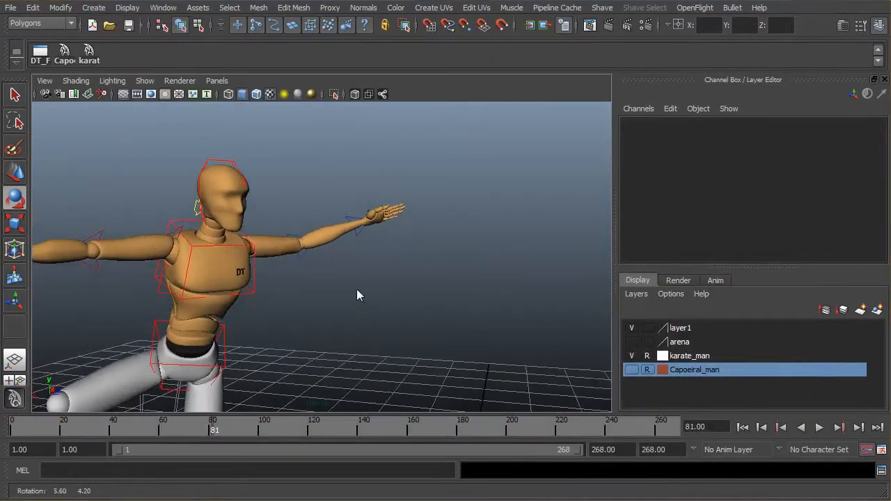
pyautogui.click(215, 252)
pyautogui.keyDown('alt'); pyautogui.moveTo(265, 249); pyautogui.dragTo(245, 273); pyautogui.keyUp('alt')
pyautogui.click(277, 215)
pyautogui.click(185, 259)
pyautogui.keyDown('alt'); pyautogui.moveTo(185, 260); pyautogui.dragTo(309, 217); pyautogui.keyUp('alt')
pyautogui.click(357, 216)
pyautogui.moveTo(350, 189); pyautogui.dragTo(229, 236)
pyautogui.click(437, 172)
pyautogui.click(395, 168)
# Raise the right upper arm to about -41.6 in Rotate Z and bend the right elbow forward above the head.
pyautogui.click(214, 250)
pyautogui.moveTo(174, 240); pyautogui.dragTo(185, 207)
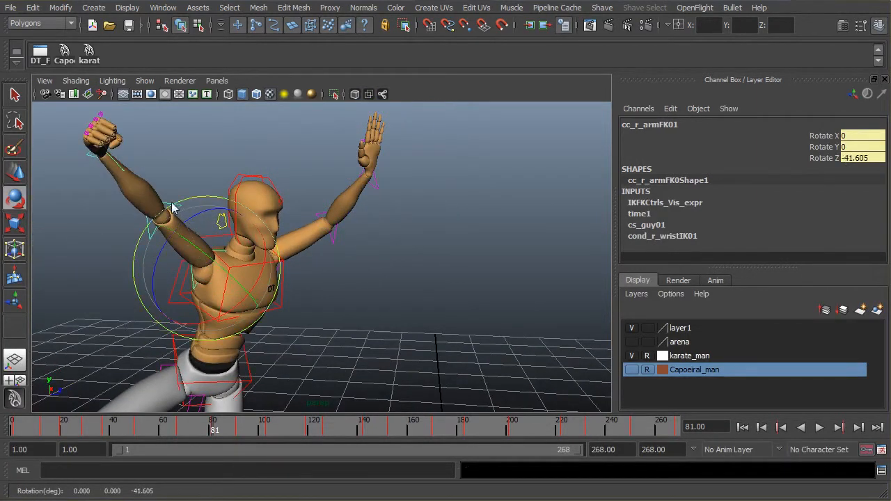
pyautogui.click(169, 207)
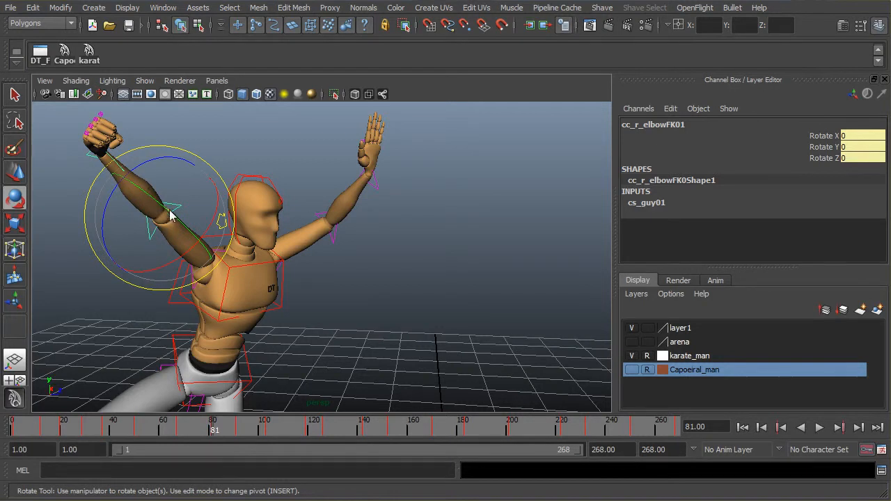
pyautogui.moveTo(158, 204); pyautogui.dragTo(314, 262)
pyautogui.click(407, 121)
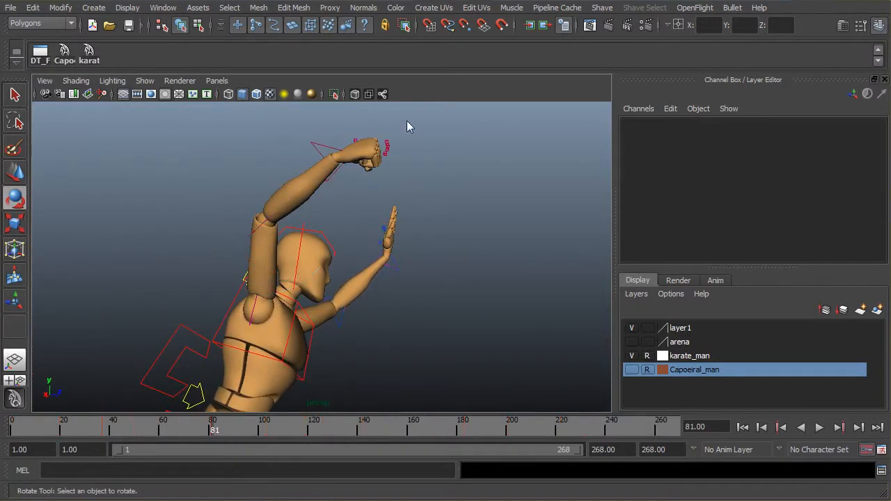
# Open the right fist by setting all Rotate, Extra Controls, Mid and End values of the thumb and finger controls to 0.
pyautogui.click(352, 165)
pyautogui.click(287, 151)
pyautogui.click(353, 167)
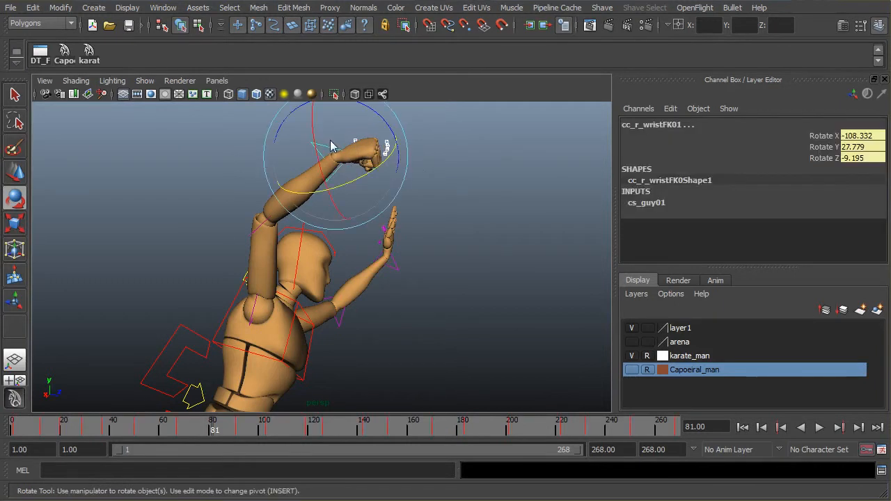
pyautogui.click(321, 149)
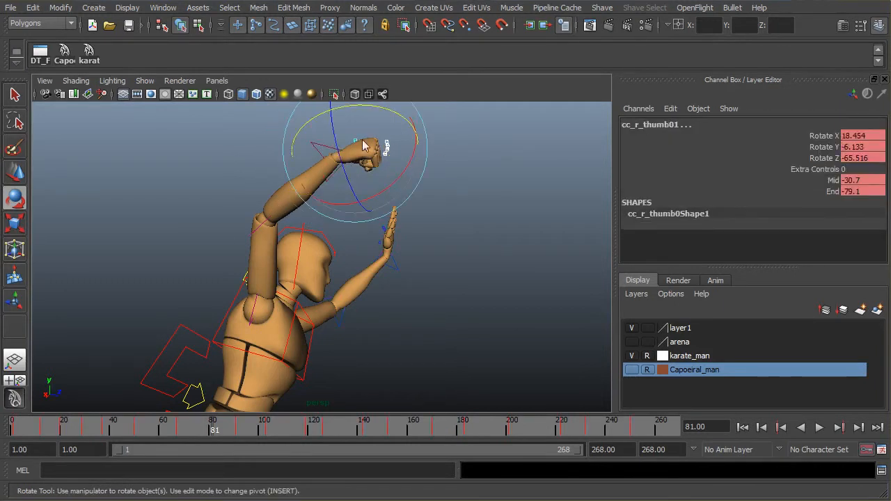
pyautogui.moveTo(852, 191); pyautogui.dragTo(854, 139)
pyautogui.write('0')
pyautogui.press('Return')
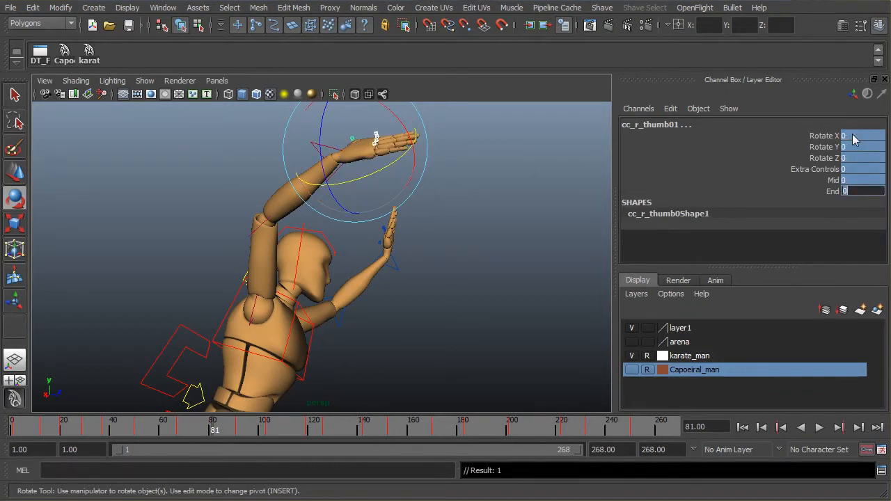
pyautogui.click(545, 149)
# Adjust the right upper arm's rotation so the raised arm sits beside the head.
pyautogui.keyDown('alt'); pyautogui.moveTo(509, 176); pyautogui.dragTo(472, 198); pyautogui.keyUp('alt')
pyautogui.keyDown('alt'); pyautogui.moveTo(472, 198); pyautogui.dragTo(446, 242, button='right'); pyautogui.keyUp('alt')
pyautogui.keyDown('alt'); pyautogui.moveTo(447, 242); pyautogui.dragTo(440, 244); pyautogui.keyUp('alt')
pyautogui.keyDown('alt'); pyautogui.moveTo(264, 307); pyautogui.dragTo(322, 329, button='right'); pyautogui.keyUp('alt')
pyautogui.keyDown('alt'); pyautogui.moveTo(322, 328); pyautogui.dragTo(366, 253, button='middle'); pyautogui.keyUp('alt')
pyautogui.keyDown('alt'); pyautogui.moveTo(365, 253); pyautogui.dragTo(323, 269); pyautogui.keyUp('alt')
pyautogui.keyDown('alt'); pyautogui.moveTo(254, 292); pyautogui.dragTo(291, 255, button='middle'); pyautogui.keyUp('alt')
pyautogui.keyDown('alt'); pyautogui.moveTo(290, 255); pyautogui.dragTo(334, 216); pyautogui.keyUp('alt')
pyautogui.click(425, 227)
pyautogui.moveTo(331, 178); pyautogui.dragTo(421, 226)
pyautogui.keyDown('alt'); pyautogui.moveTo(419, 224); pyautogui.dragTo(419, 235, button='right'); pyautogui.keyUp('alt')
pyautogui.keyDown('alt'); pyautogui.moveTo(418, 234); pyautogui.dragTo(291, 157); pyautogui.keyUp('alt')
# Bend the right elbow FK control to about 56.2 in Rotate Y.
pyautogui.click(288, 152)
pyautogui.hotkey('ctrl', 'z')
pyautogui.click(254, 176)
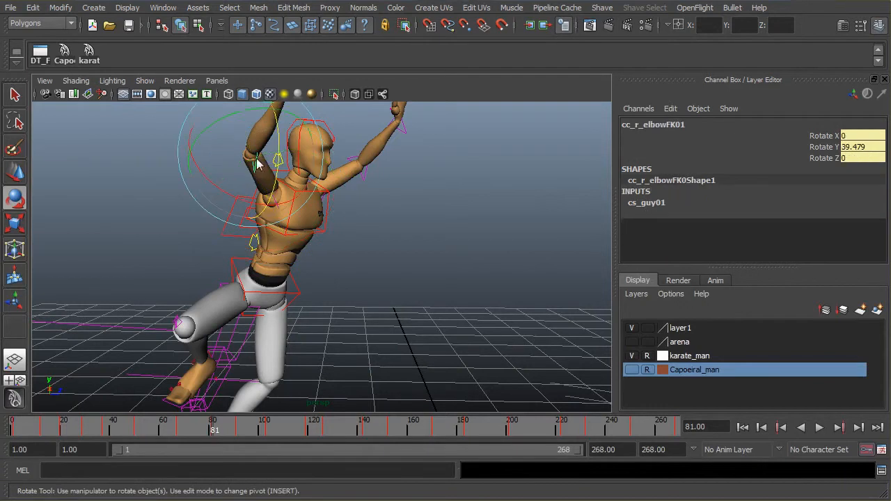
pyautogui.moveTo(244, 110); pyautogui.dragTo(275, 119)
pyautogui.keyDown('alt'); pyautogui.moveTo(340, 162); pyautogui.dragTo(360, 182); pyautogui.keyUp('alt')
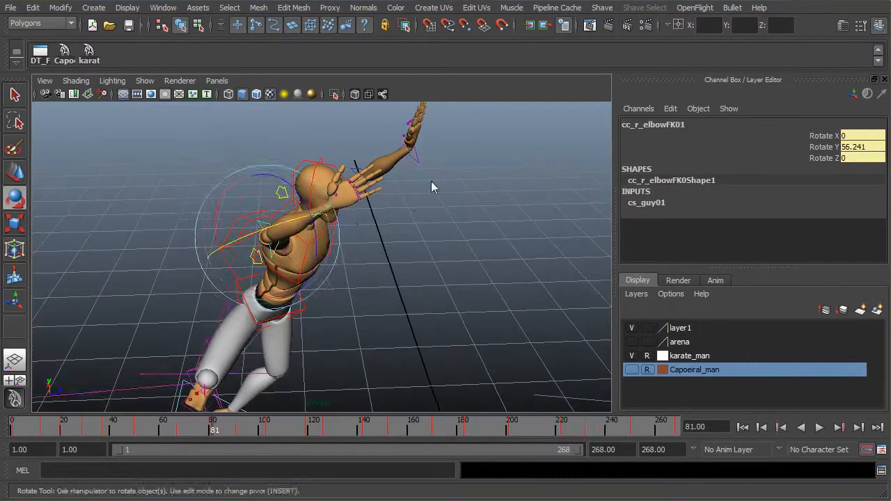
# Rotate the right wrist FK control to about -35.6, 16.2 and -29 in Rotate X, Y and Z.
pyautogui.click(448, 193)
pyautogui.click(329, 217)
pyautogui.moveTo(332, 241); pyautogui.dragTo(330, 144)
pyautogui.keyDown('alt'); pyautogui.moveTo(474, 258); pyautogui.dragTo(400, 271); pyautogui.keyUp('alt')
pyautogui.scroll(-5, 362, 217)
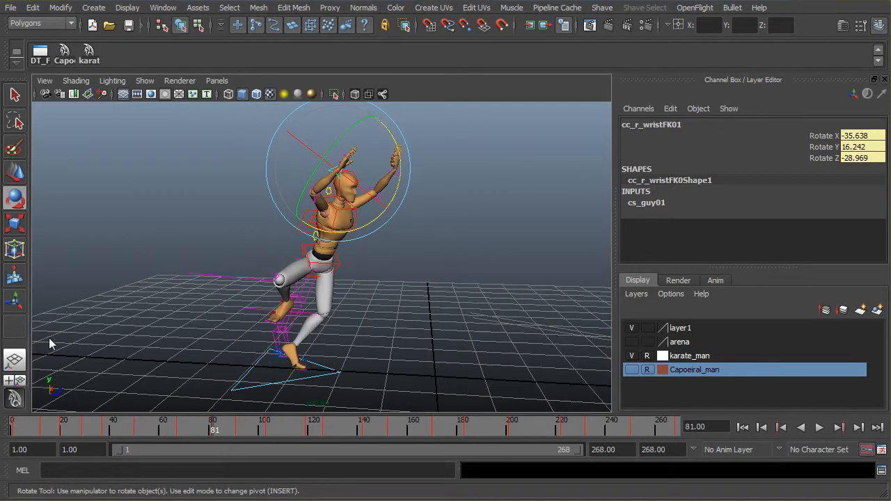
# Apply the Euler Filter to the right wrist's rotation curves in the Graph Editor and return to the full perspective view.
pyautogui.press('space')
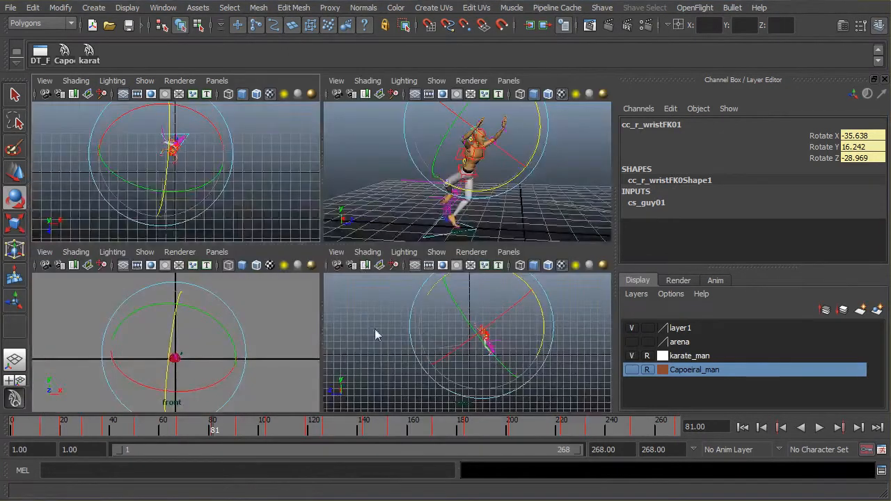
pyautogui.press('space')
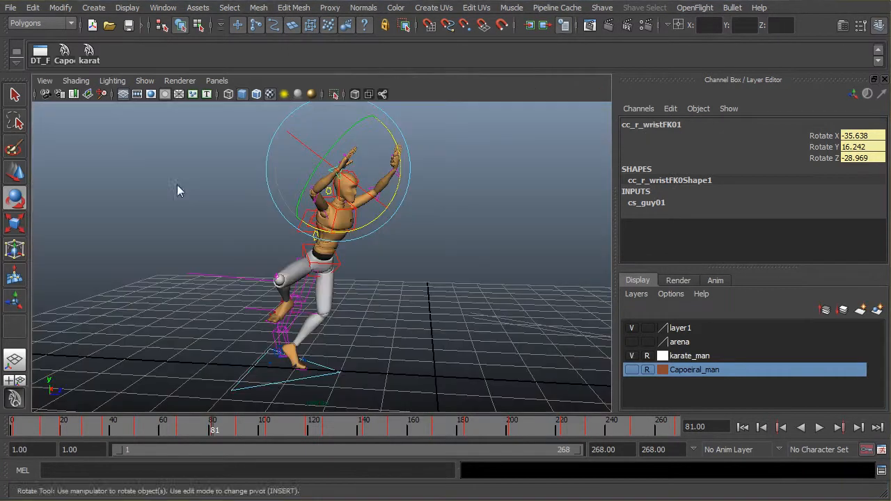
pyautogui.click(39, 59)
pyautogui.moveTo(495, 137); pyautogui.dragTo(547, 190)
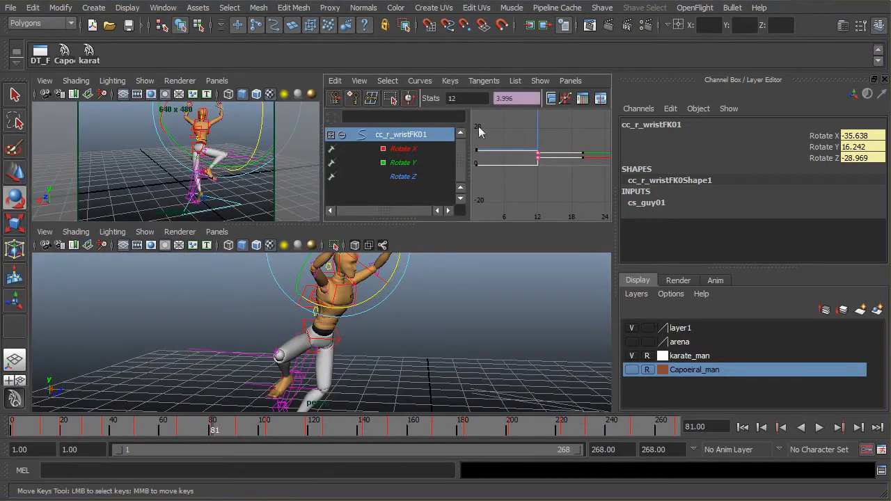
pyautogui.click(359, 82)
pyautogui.moveTo(411, 82)
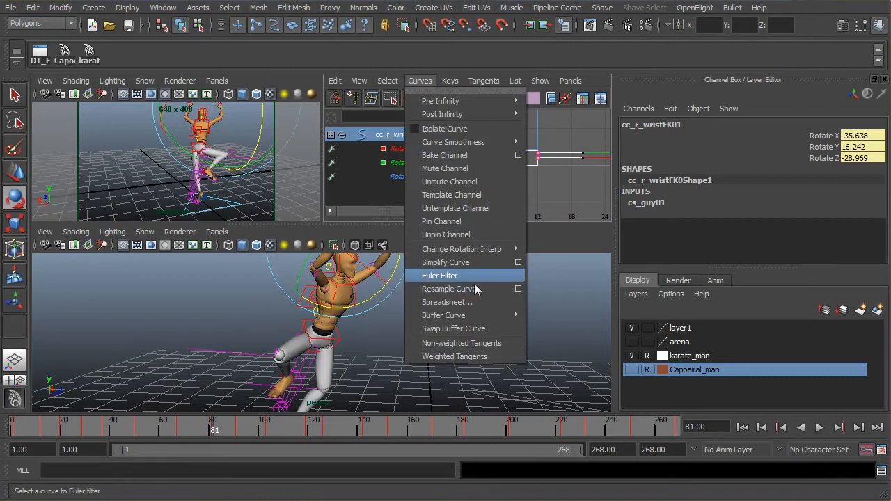
pyautogui.click(439, 275)
pyautogui.click(335, 311)
pyautogui.press('space')
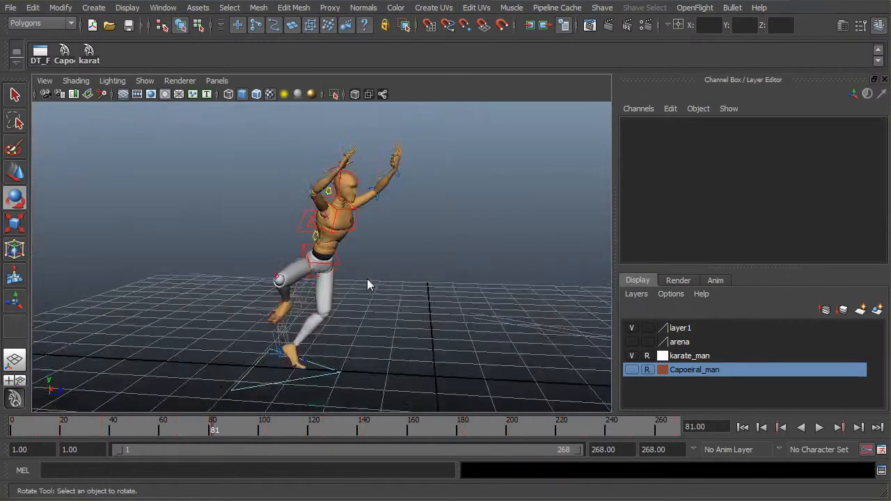
# Swing the right upper arm FK control forward to about -72.1, 44.1 and -15.9 in Rotate X, Y and Z.
pyautogui.keyDown('alt'); pyautogui.moveTo(366, 282); pyautogui.dragTo(288, 255); pyautogui.keyUp('alt')
pyautogui.click(301, 237)
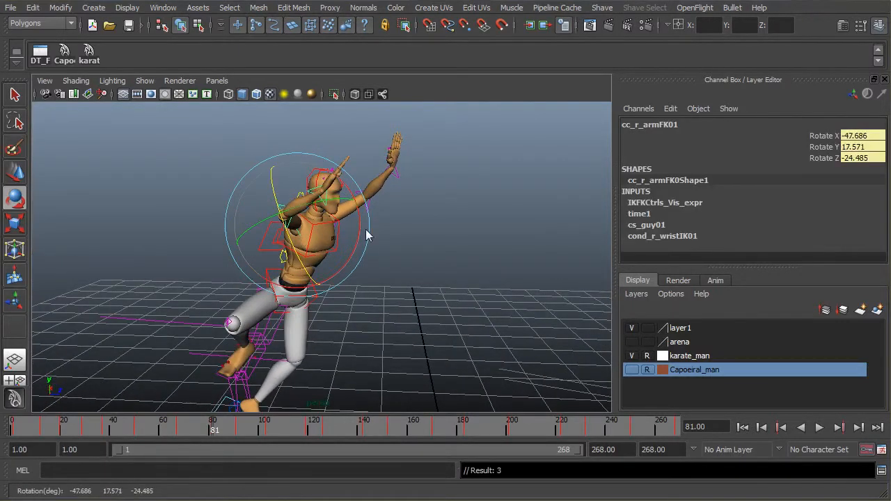
pyautogui.click(364, 244)
pyautogui.hotkey('ctrl', 'z')
pyautogui.moveTo(364, 249); pyautogui.dragTo(338, 267)
pyautogui.click(320, 252)
pyautogui.hotkey('ctrl', 'z')
pyautogui.hotkey('alt', 'Tab')
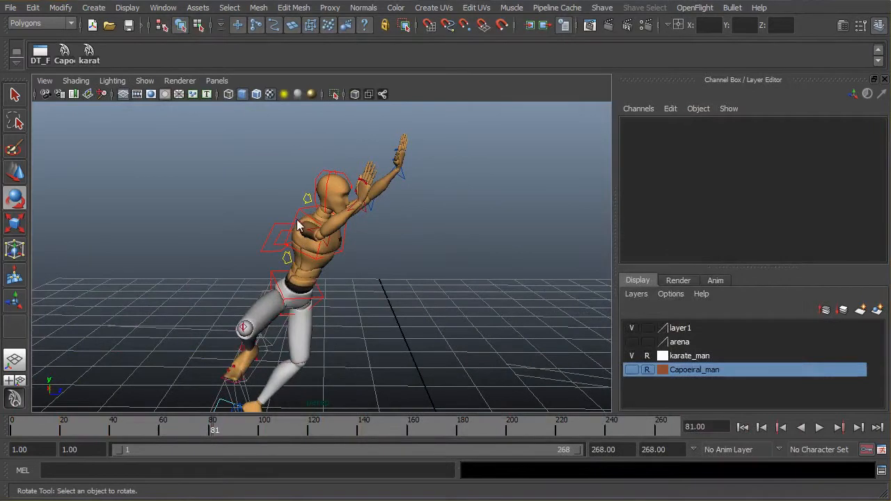
# Rotate the right upper arm FK control to about -64.4, 16.7 and -24.7 in Rotate X, Y and Z and key it.
pyautogui.click(336, 237)
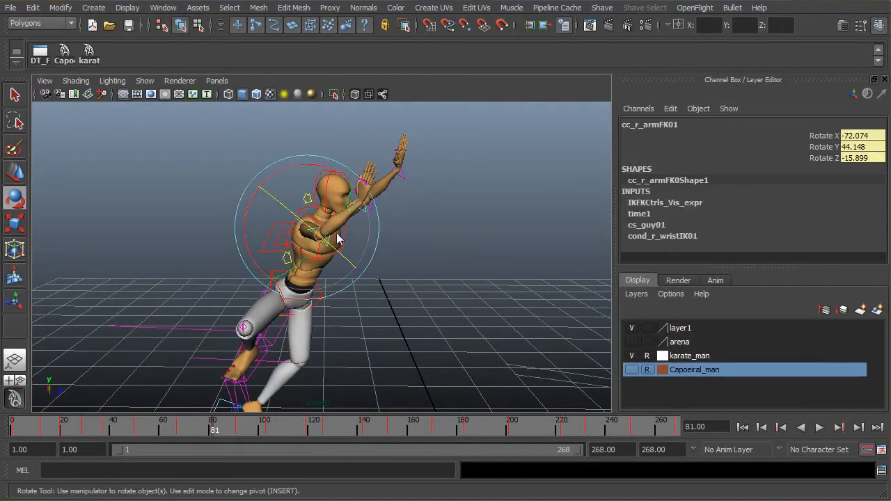
pyautogui.moveTo(333, 248); pyautogui.dragTo(373, 226)
pyautogui.press('s')
pyautogui.keyDown('alt'); pyautogui.moveTo(469, 229); pyautogui.dragTo(428, 233); pyautogui.keyUp('alt')
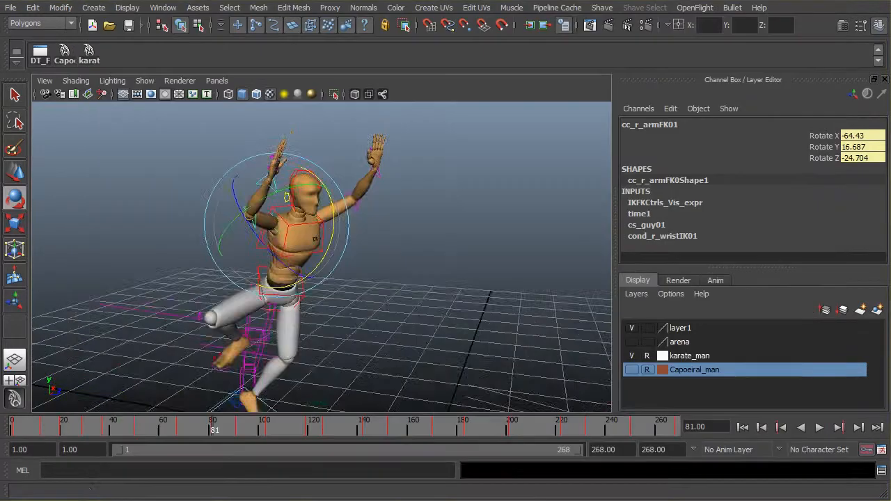
pyautogui.keyDown('alt'); pyautogui.moveTo(488, 287); pyautogui.dragTo(403, 270); pyautogui.keyUp('alt')
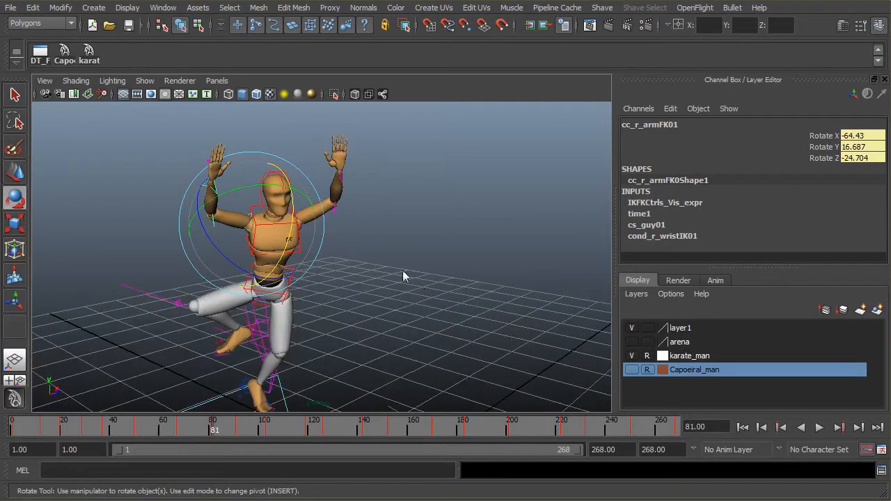
# Rotate the left upper arm FK control to extend the upper arm forward at shoulder height.
pyautogui.click(304, 228)
pyautogui.keyDown('alt'); pyautogui.moveTo(317, 226); pyautogui.dragTo(344, 225); pyautogui.keyUp('alt')
pyautogui.moveTo(324, 179); pyautogui.dragTo(371, 205)
pyautogui.keyDown('alt'); pyautogui.moveTo(393, 222); pyautogui.dragTo(278, 238); pyautogui.keyUp('alt')
pyautogui.moveTo(341, 174); pyautogui.dragTo(430, 202)
# Rotate the left wrist FK control to about 38.9, -13.5 and 29.4 in Rotate X, Y and Z.
pyautogui.click(395, 186)
pyautogui.moveTo(385, 174); pyautogui.dragTo(421, 192)
pyautogui.moveTo(378, 142); pyautogui.dragTo(370, 160)
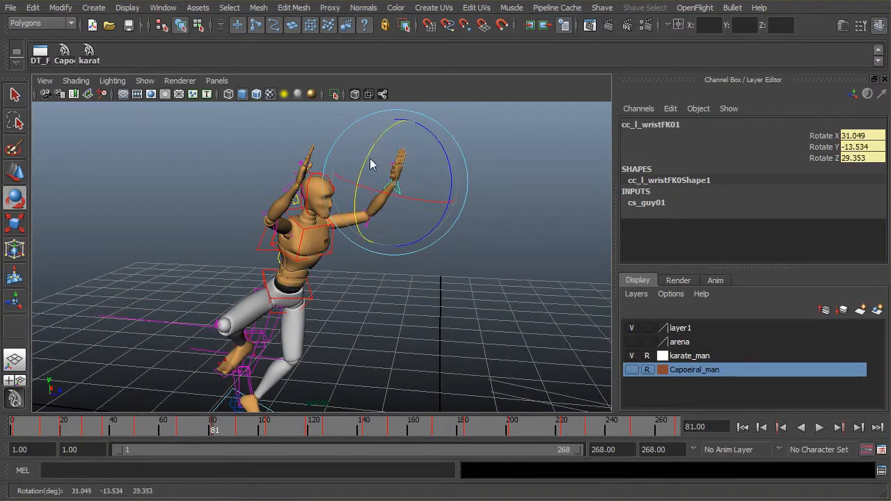
pyautogui.moveTo(381, 192); pyautogui.dragTo(392, 194)
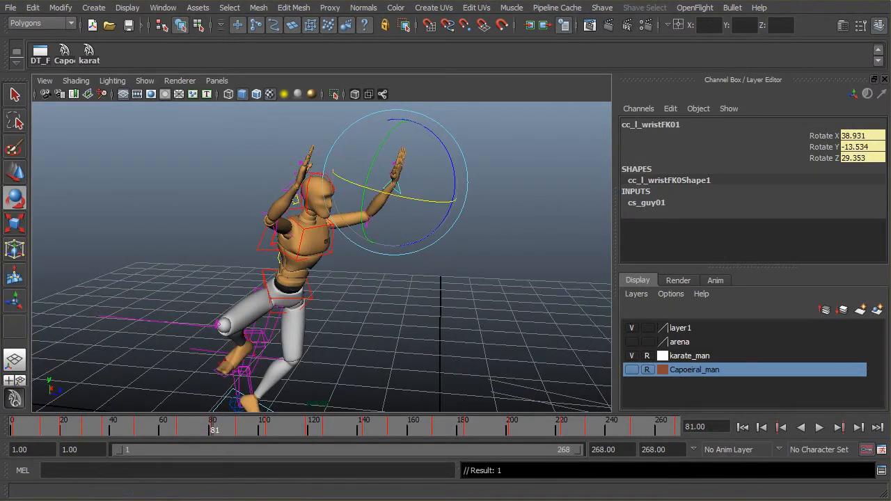
pyautogui.keyDown('alt'); pyautogui.moveTo(456, 271); pyautogui.dragTo(433, 255); pyautogui.keyUp('alt')
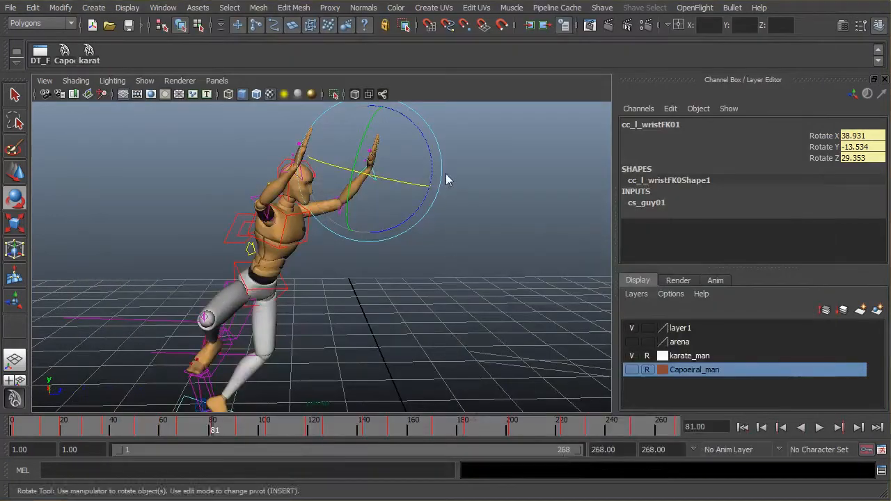
# Move the right leg IK control down and back to about 8.1 in Translate Y and -22.1 in Translate Z, matching the reference video.
pyautogui.keyDown('alt'); pyautogui.moveTo(445, 173); pyautogui.dragTo(417, 153); pyautogui.keyUp('alt')
pyautogui.keyDown('alt'); pyautogui.moveTo(346, 315); pyautogui.dragTo(303, 284); pyautogui.keyUp('alt')
pyautogui.keyDown('alt'); pyautogui.moveTo(247, 288); pyautogui.dragTo(407, 296); pyautogui.keyUp('alt')
pyautogui.click(243, 286)
pyautogui.hotkey('alt', 'Tab')
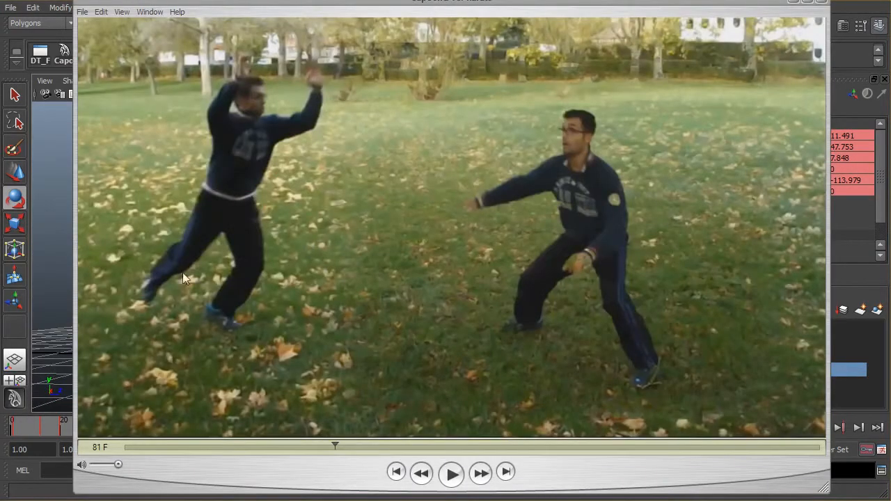
pyautogui.click(876, 331)
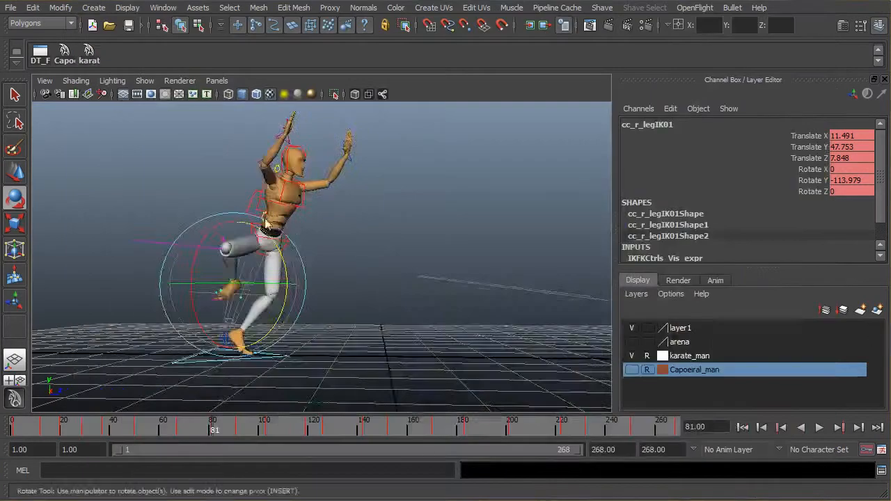
pyautogui.scroll(-4, 318, 223)
pyautogui.press('w')
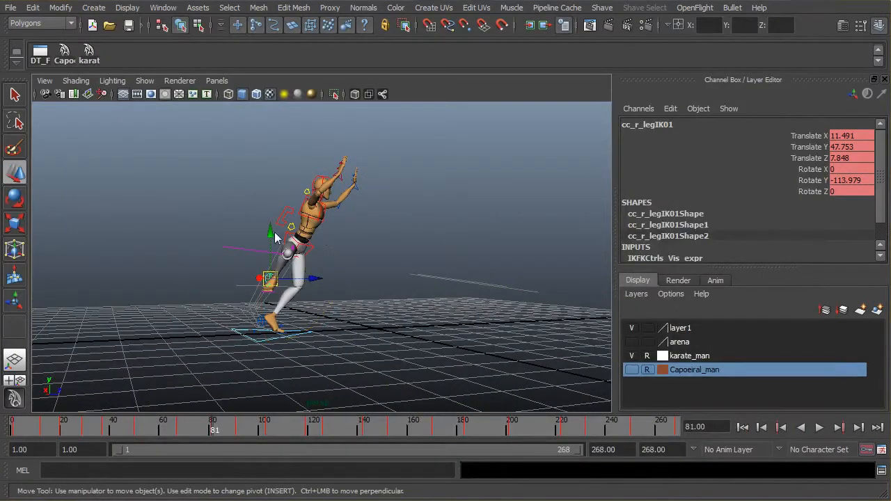
pyautogui.moveTo(270, 240); pyautogui.dragTo(270, 273)
pyautogui.moveTo(316, 313); pyautogui.dragTo(288, 319)
# Rotate the right leg IK control to about -149.6, -158.4 and 181.5 in Rotate X, Y and Z.
pyautogui.keyDown('alt'); pyautogui.moveTo(310, 298); pyautogui.dragTo(290, 316); pyautogui.keyUp('alt')
pyautogui.moveTo(326, 290)
pyautogui.keyDown('alt'); pyautogui.mouseDown(button='middle')
pyautogui.moveTo(352, 212)
pyautogui.moveTo(313, 266)
pyautogui.moveTo(333, 301)
pyautogui.mouseUp(button='middle'); pyautogui.keyUp('alt')
pyautogui.scroll(5, 304, 204)
pyautogui.scroll(-3, 304, 204)
pyautogui.keyDown('alt'); pyautogui.moveTo(333, 301); pyautogui.dragTo(311, 298); pyautogui.keyUp('alt')
pyautogui.press('e')
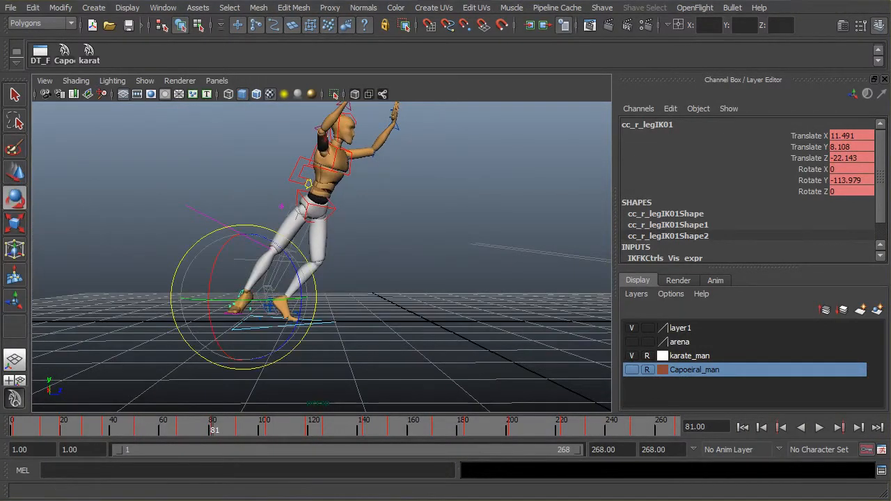
pyautogui.moveTo(284, 260); pyautogui.dragTo(318, 332)
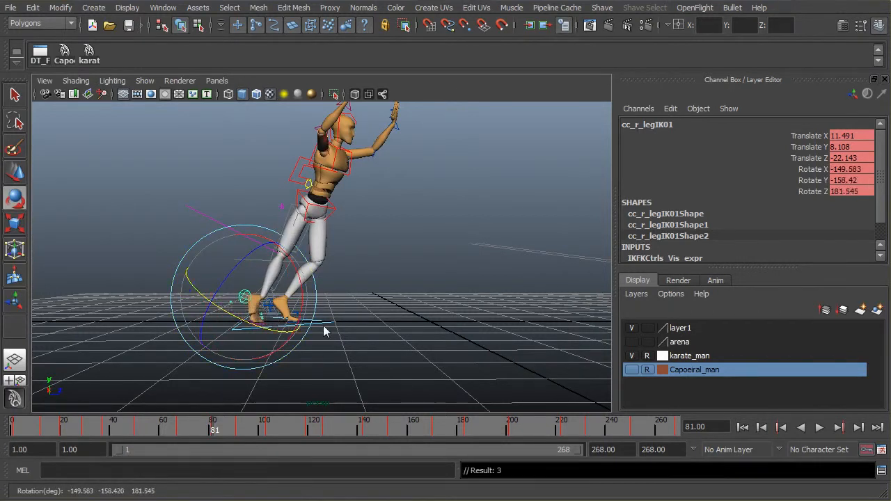
pyautogui.press('space')
pyautogui.press('space')
pyautogui.scroll(4, 317, 319)
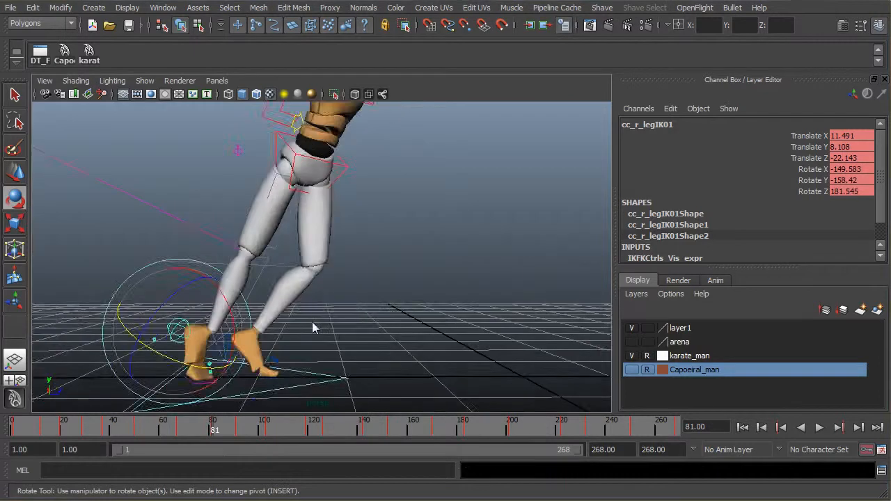
# Reset the right foot's ball control to 0 in Rotate Y and Rotate Z.
pyautogui.keyDown('alt'); pyautogui.moveTo(312, 321); pyautogui.dragTo(476, 169, button='middle'); pyautogui.keyUp('alt')
pyautogui.keyDown('alt'); pyautogui.moveTo(476, 168); pyautogui.dragTo(585, 187); pyautogui.keyUp('alt')
pyautogui.click(347, 247)
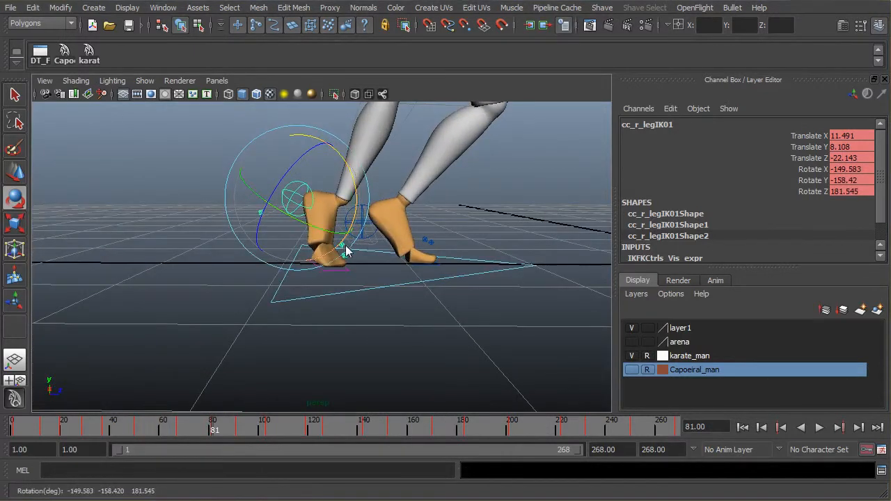
pyautogui.click(453, 222)
pyautogui.click(350, 250)
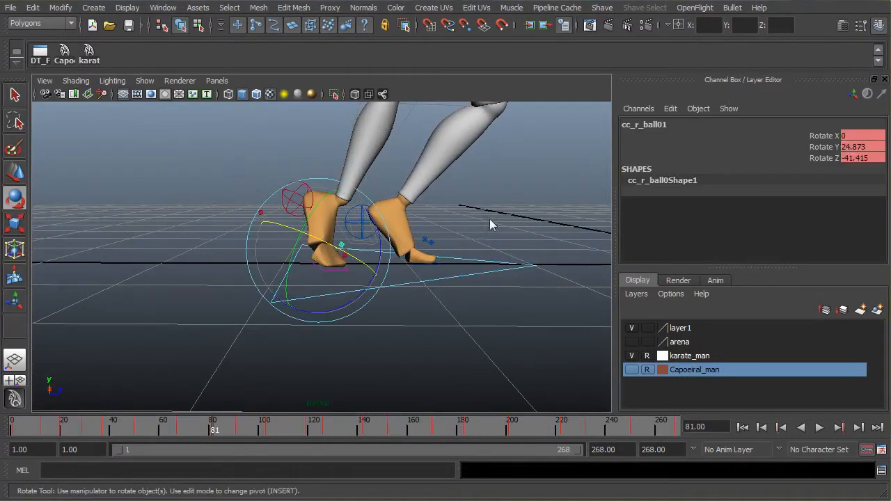
pyautogui.write('0')
pyautogui.press('Return')
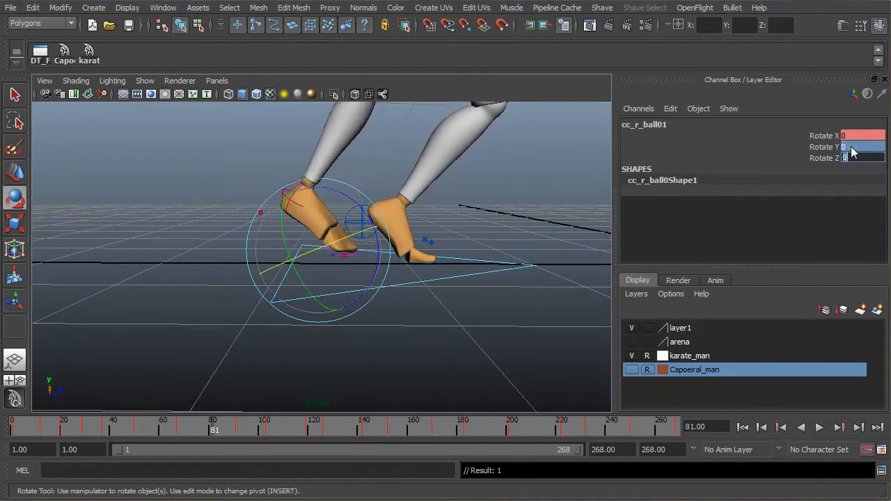
# Tilt the right leg IK control and raise the foot to about 26.75 in Translate Y.
pyautogui.click(298, 211)
pyautogui.moveTo(348, 162)
pyautogui.mouseDown()
pyautogui.moveTo(329, 199)
pyautogui.moveTo(324, 180)
pyautogui.moveTo(338, 175)
pyautogui.mouseUp()
pyautogui.moveTo(348, 160); pyautogui.dragTo(340, 165)
pyautogui.scroll(-5, 348, 170)
pyautogui.keyDown('alt'); pyautogui.moveTo(403, 201); pyautogui.dragTo(399, 192); pyautogui.keyUp('alt')
pyautogui.press('w')
pyautogui.moveTo(312, 189)
pyautogui.mouseDown()
pyautogui.moveTo(309, 151)
pyautogui.moveTo(326, 187)
pyautogui.mouseUp()
# Move the right knee IK control to about -14.2, -15.1, -28.1 and rotate the right leg IK control to about -98.8, -150.6, 141.1.
pyautogui.click(352, 172)
pyautogui.moveTo(356, 140); pyautogui.dragTo(411, 232)
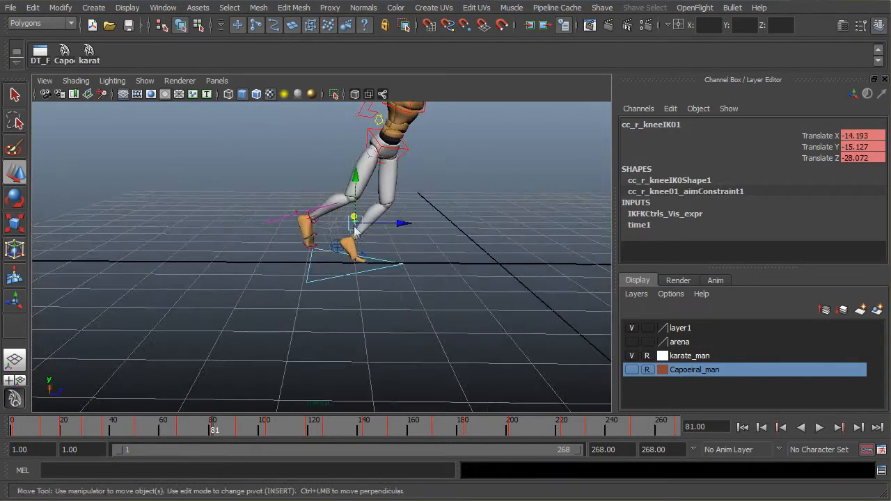
pyautogui.click(309, 225)
pyautogui.press('e')
pyautogui.click(284, 231)
pyautogui.moveTo(285, 225); pyautogui.dragTo(275, 196)
pyautogui.keyDown('alt'); pyautogui.moveTo(411, 212); pyautogui.dragTo(423, 235); pyautogui.keyUp('alt')
pyautogui.scroll(-3, 435, 217)
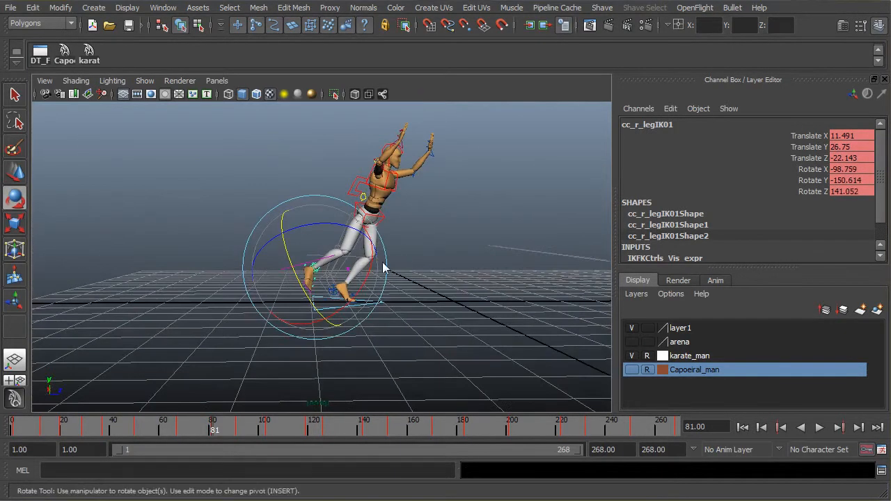
# Rotate the right leg IK control to about -75.4, -146.4, 155.7 and move it back to about -29.4 in Translate Z.
pyautogui.moveTo(370, 265); pyautogui.dragTo(345, 222)
pyautogui.press('w')
pyautogui.moveTo(362, 263); pyautogui.dragTo(350, 322)
pyautogui.moveTo(213, 431)
pyautogui.mouseDown()
pyautogui.moveTo(149, 433)
pyautogui.moveTo(233, 443)
pyautogui.moveTo(166, 441)
pyautogui.moveTo(229, 441)
pyautogui.moveTo(213, 441)
pyautogui.mouseUp()
pyautogui.keyDown('alt'); pyautogui.moveTo(466, 226); pyautogui.dragTo(449, 258); pyautogui.keyUp('alt')
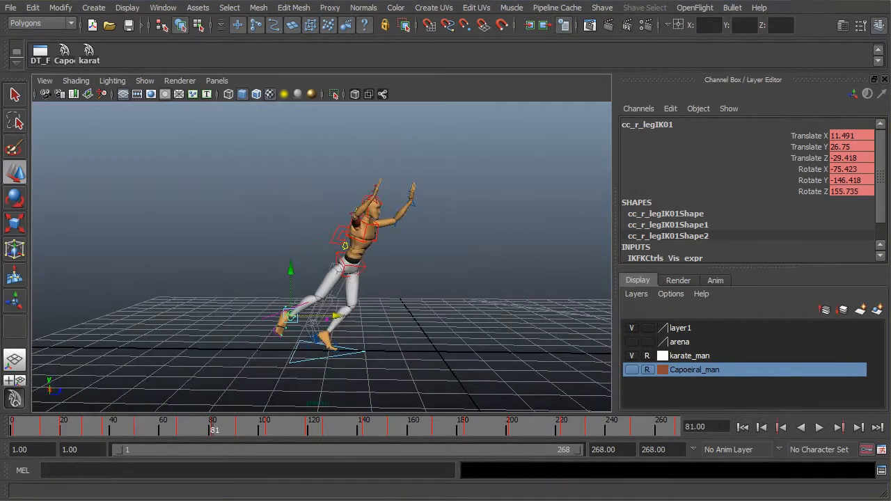
pyautogui.hotkey('alt', 'Tab')
pyautogui.hotkey('alt', 'Tab')
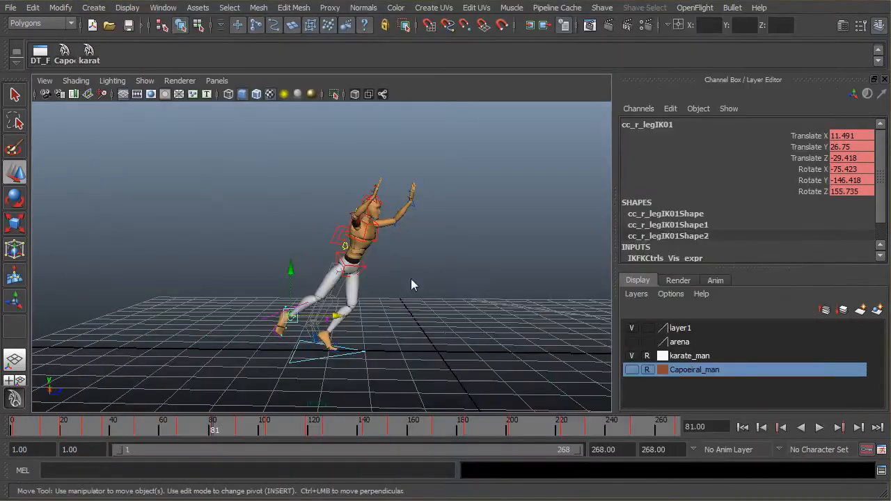
# Rotate the back control to about -11.3, -15.6 and 9.4 in Rotate X, Y and Z.
pyautogui.scroll(3, 377, 247)
pyautogui.click(353, 245)
pyautogui.keyDown('alt'); pyautogui.moveTo(487, 247); pyautogui.dragTo(500, 256); pyautogui.keyUp('alt')
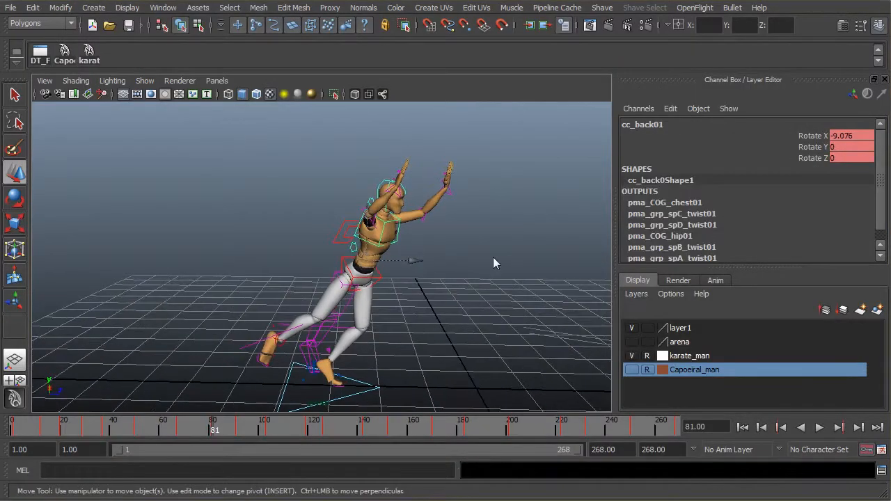
pyautogui.press('e')
pyautogui.moveTo(400, 301); pyautogui.dragTo(369, 289)
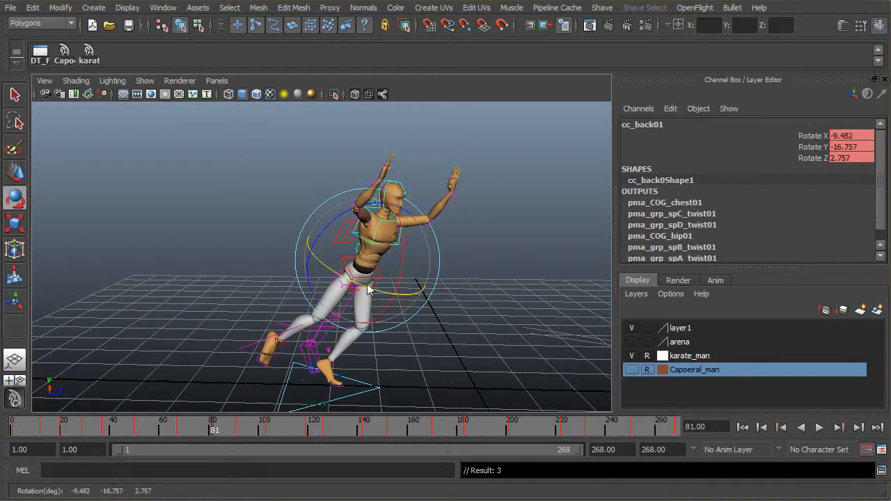
pyautogui.moveTo(340, 223); pyautogui.dragTo(343, 224)
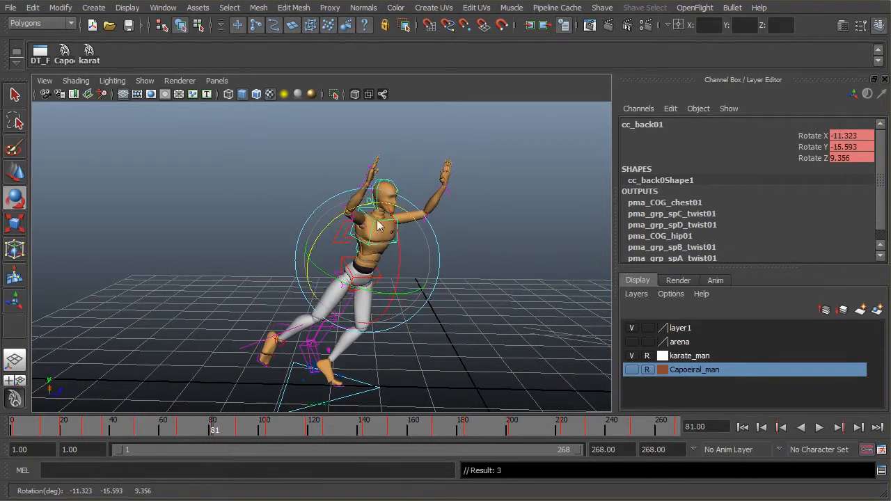
# Rotate the chest control to about -13.4, 15.3 and 7.3 in Rotate X, Y and Z.
pyautogui.click(376, 224)
pyautogui.moveTo(418, 226); pyautogui.dragTo(417, 210)
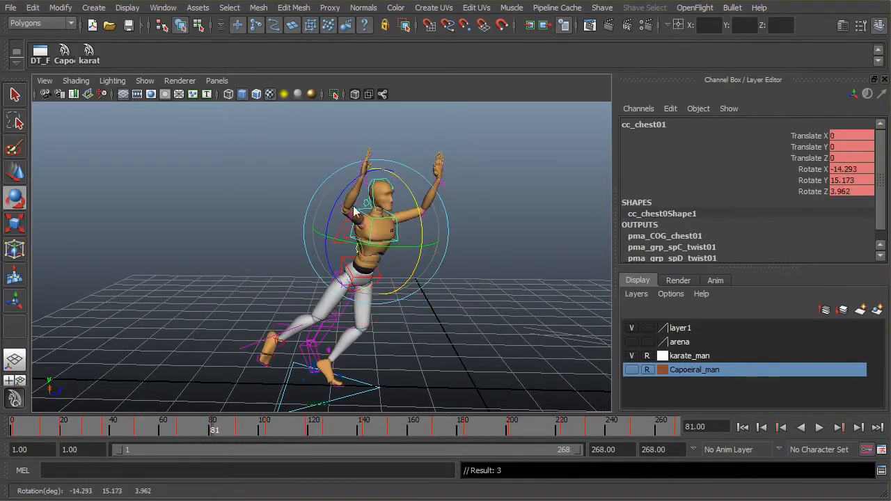
pyautogui.moveTo(336, 195); pyautogui.dragTo(348, 182)
# Turn the head control to about -19.2, 30.0 and -14.3 in Rotate X, Y and Z.
pyautogui.click(366, 208)
pyautogui.moveTo(381, 207); pyautogui.dragTo(403, 211)
pyautogui.moveTo(433, 184); pyautogui.dragTo(432, 209)
pyautogui.moveTo(360, 215); pyautogui.dragTo(363, 226)
pyautogui.keyDown('alt'); pyautogui.moveTo(417, 270); pyautogui.dragTo(560, 311); pyautogui.keyUp('alt')
pyautogui.keyDown('alt'); pyautogui.moveTo(348, 306); pyautogui.dragTo(499, 300, button='right'); pyautogui.keyUp('alt')
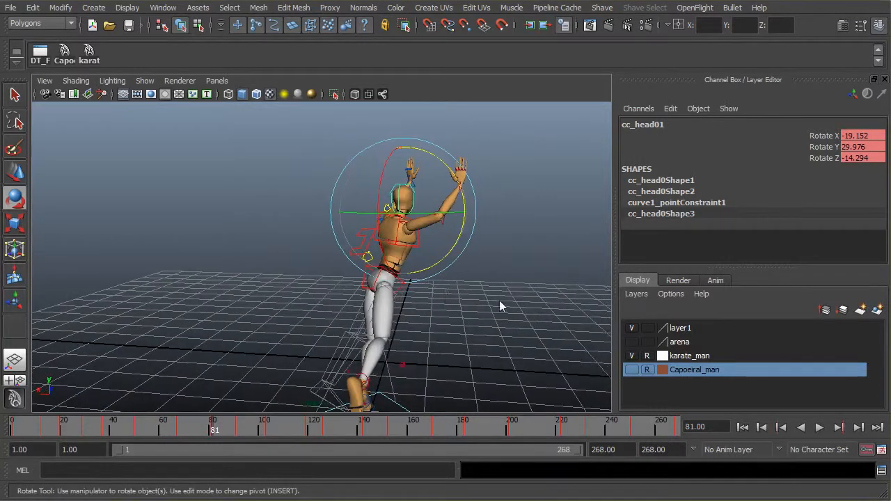
# Rotate the COG control to about 19.1, -43.6 and -7.1 in Rotate X, Y and Z, undoing the last adjustment.
pyautogui.click(391, 268)
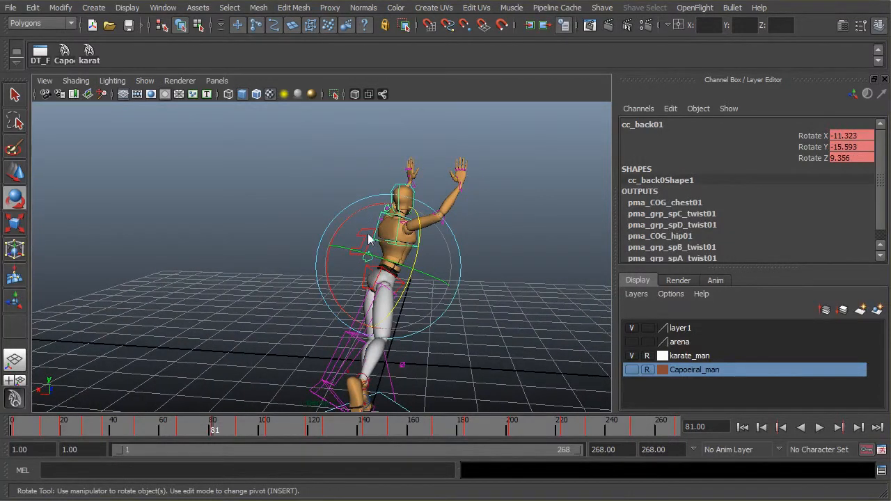
pyautogui.click(369, 239)
pyautogui.moveTo(355, 228); pyautogui.dragTo(415, 243)
pyautogui.moveTo(410, 291); pyautogui.dragTo(418, 249)
pyautogui.hotkey('ctrl', 'z')
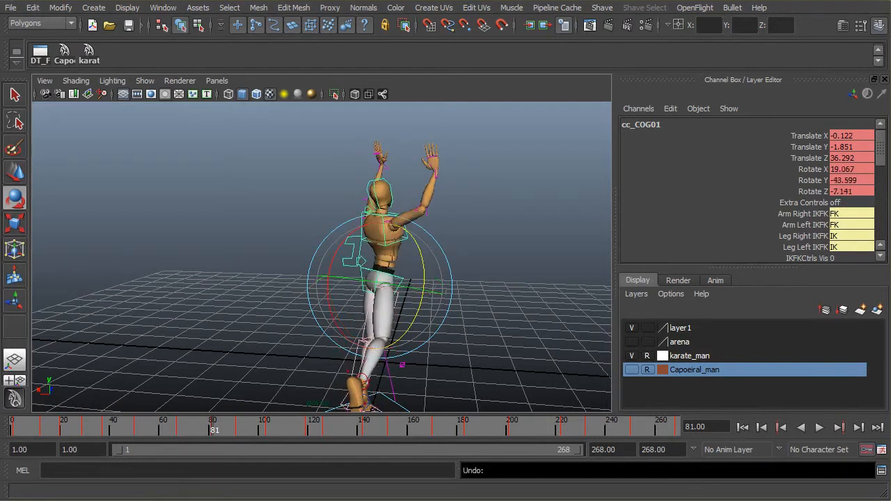
# Set the Rotate tool to World mode and try rotating the COG control in world axes.
pyautogui.doubleClick(16, 198)
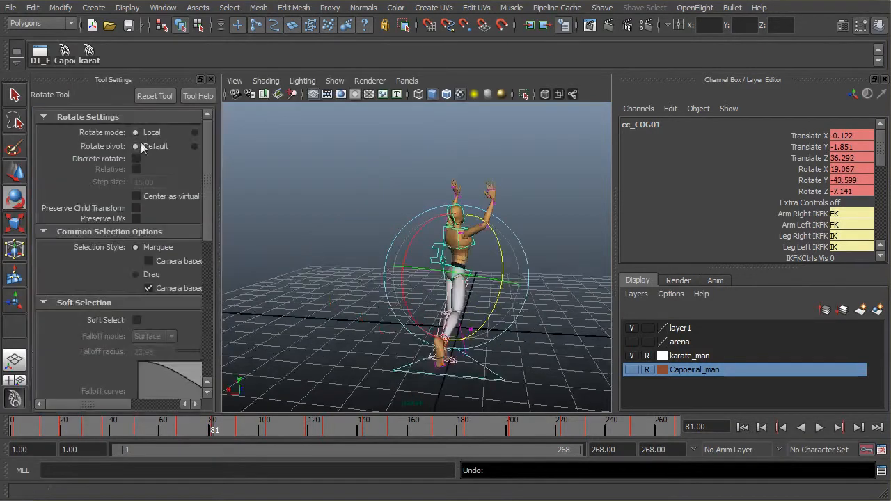
pyautogui.moveTo(126, 403); pyautogui.dragTo(207, 396)
pyautogui.click(117, 131)
pyautogui.moveTo(449, 247); pyautogui.dragTo(338, 226)
pyautogui.press('z')
# Lean the chest control to about -9.4, 16.3 and 0.2 in Rotate X, Y and Z and key it.
pyautogui.keyDown('alt'); pyautogui.moveTo(521, 342); pyautogui.dragTo(443, 333, button='middle'); pyautogui.keyUp('alt')
pyautogui.keyDown('alt'); pyautogui.moveTo(443, 332); pyautogui.dragTo(496, 316, button='right'); pyautogui.keyUp('alt')
pyautogui.keyDown('alt'); pyautogui.moveTo(496, 317); pyautogui.dragTo(466, 278); pyautogui.keyUp('alt')
pyautogui.click(450, 258)
pyautogui.scroll(-6, 481, 267)
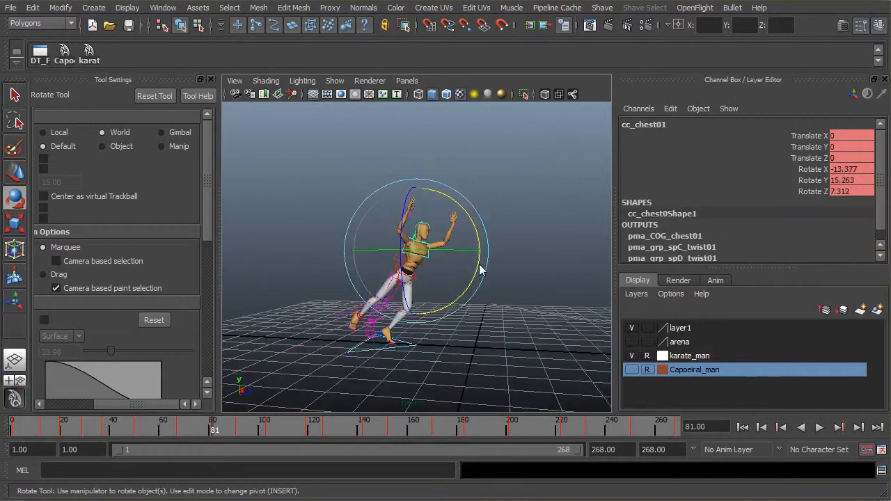
pyautogui.moveTo(479, 243)
pyautogui.mouseDown()
pyautogui.moveTo(485, 253)
pyautogui.moveTo(475, 254)
pyautogui.mouseUp()
pyautogui.press('s')
pyautogui.scroll(4, 471, 257)
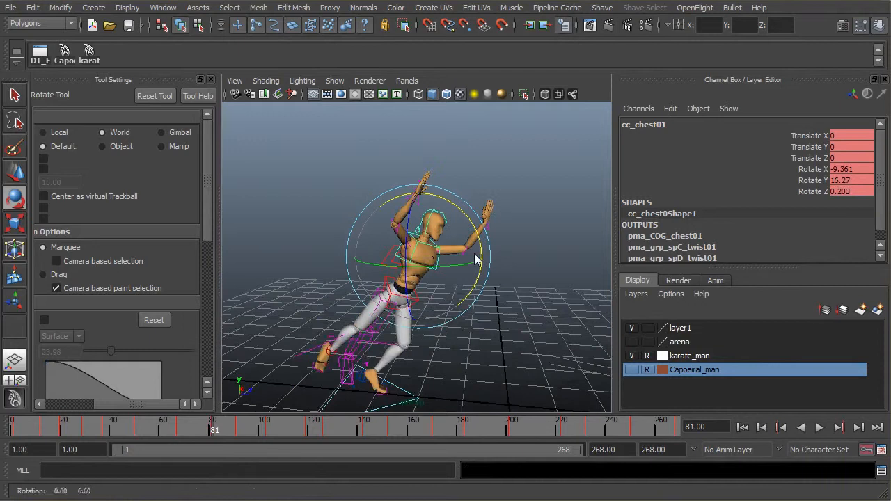
# Rotate the head control to about -30.7, 28.2 and -9.7 in Rotate X, Y and Z.
pyautogui.click(456, 210)
pyautogui.moveTo(468, 194); pyautogui.dragTo(455, 181)
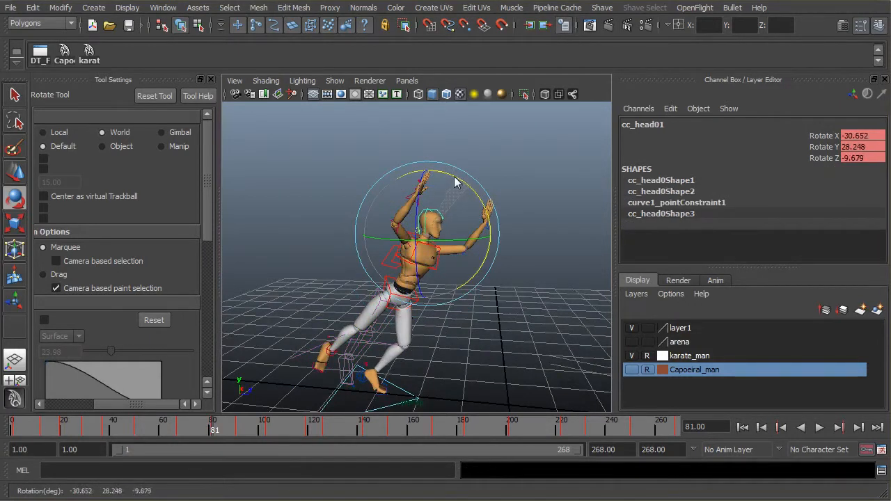
pyautogui.scroll(-3, 456, 306)
# Go back to frame 79 and examine the character's previous pose from several angles.
pyautogui.moveTo(215, 431)
pyautogui.mouseDown()
pyautogui.moveTo(171, 426)
pyautogui.moveTo(235, 435)
pyautogui.moveTo(187, 435)
pyautogui.moveTo(219, 437)
pyautogui.moveTo(209, 433)
pyautogui.mouseUp()
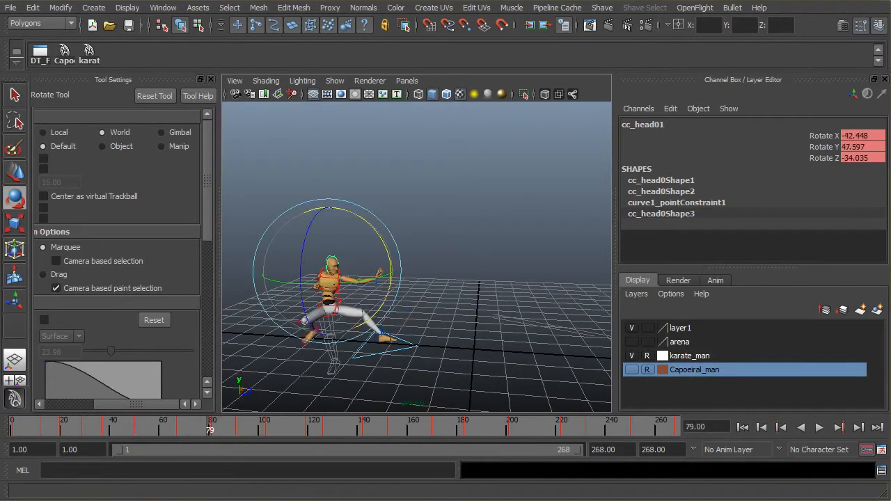
pyautogui.keyDown('alt'); pyautogui.moveTo(512, 272); pyautogui.dragTo(504, 258); pyautogui.keyUp('alt')
pyautogui.scroll(4, 390, 300)
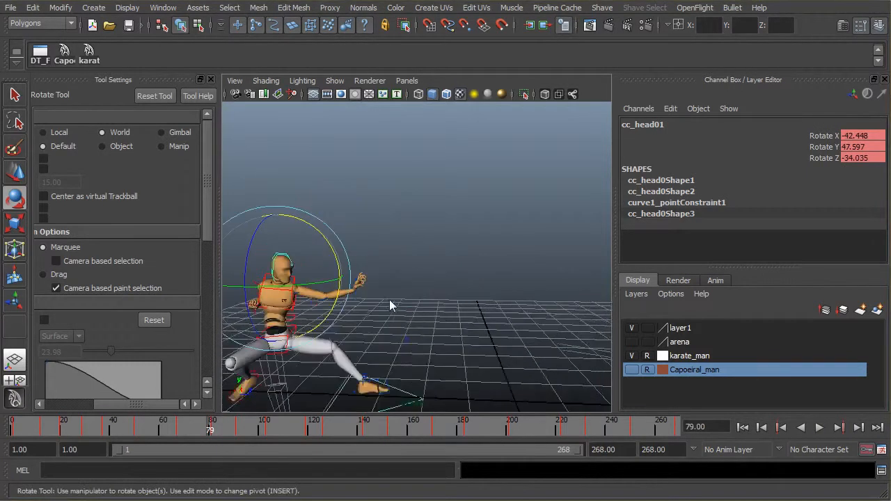
pyautogui.keyDown('alt'); pyautogui.moveTo(389, 300); pyautogui.dragTo(569, 253, button='middle'); pyautogui.keyUp('alt')
pyautogui.keyDown('alt'); pyautogui.moveTo(569, 253); pyautogui.dragTo(378, 319); pyautogui.keyUp('alt')
pyautogui.scroll(3, 378, 318)
pyautogui.keyDown('alt'); pyautogui.moveTo(380, 314); pyautogui.dragTo(405, 277, button='middle'); pyautogui.keyUp('alt')
pyautogui.keyDown('alt'); pyautogui.moveTo(405, 277); pyautogui.dragTo(451, 288); pyautogui.keyUp('alt')
pyautogui.scroll(-4, 408, 289)
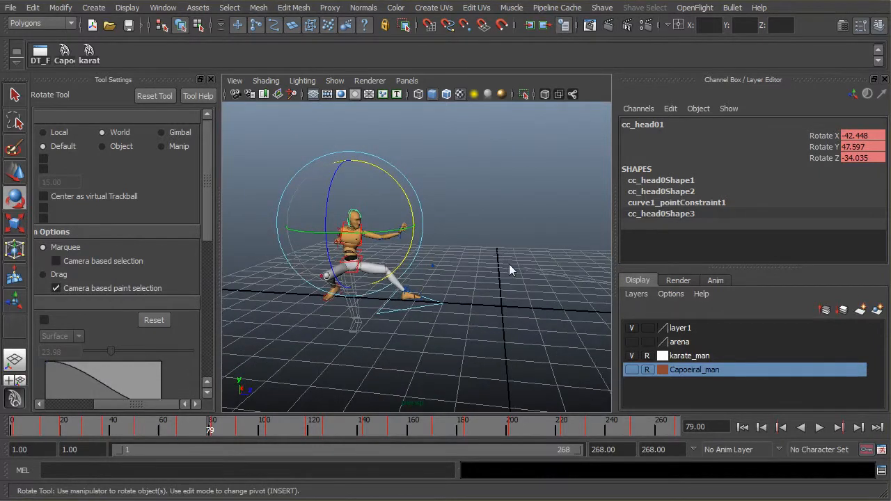
pyautogui.scroll(3, 508, 264)
# Close the Rotate tool settings and save the scene.
pyautogui.click(210, 79)
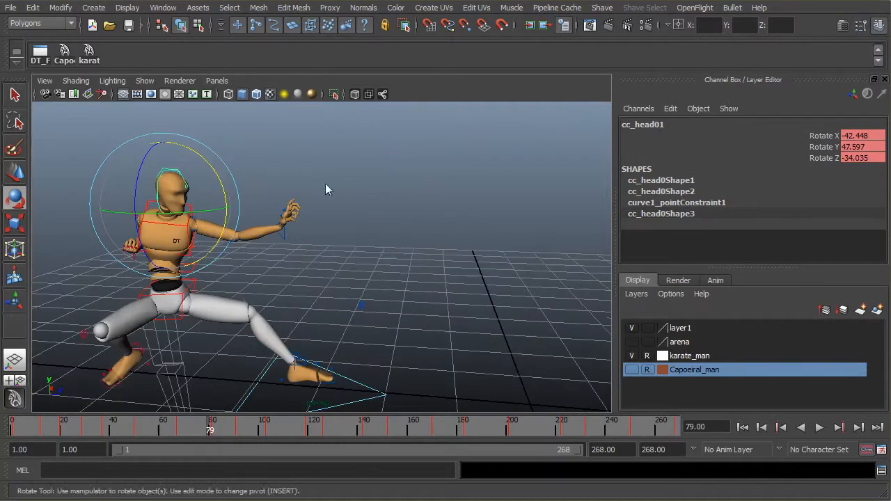
pyautogui.hotkey('ctrl', 's')
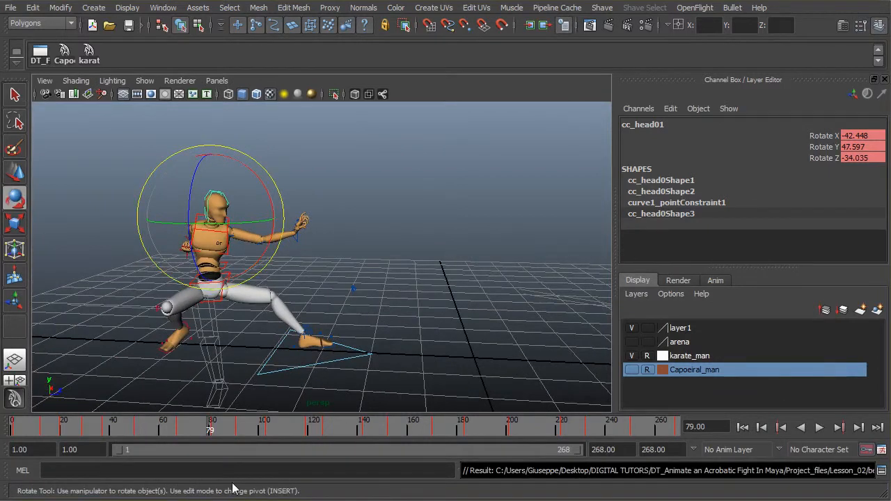
# Advance the reference video to frame 85 and set the Maya timeline to the same frame.
pyautogui.hotkey('alt', 'v')
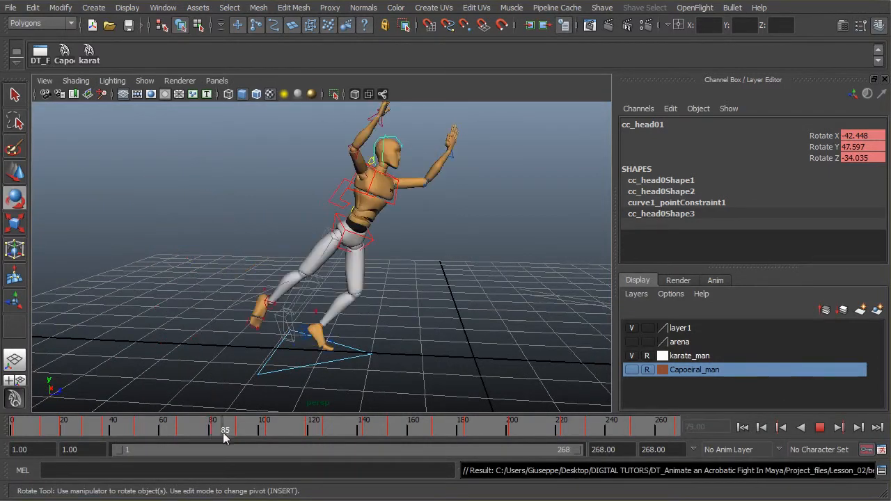
pyautogui.hotkey('alt', 'v')
pyautogui.hotkey('alt', 'Tab')
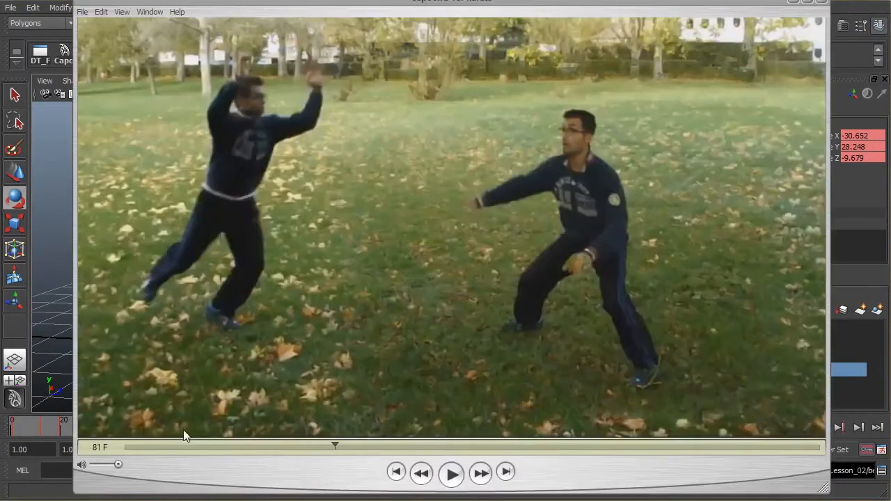
pyautogui.moveTo(336, 443); pyautogui.dragTo(348, 444)
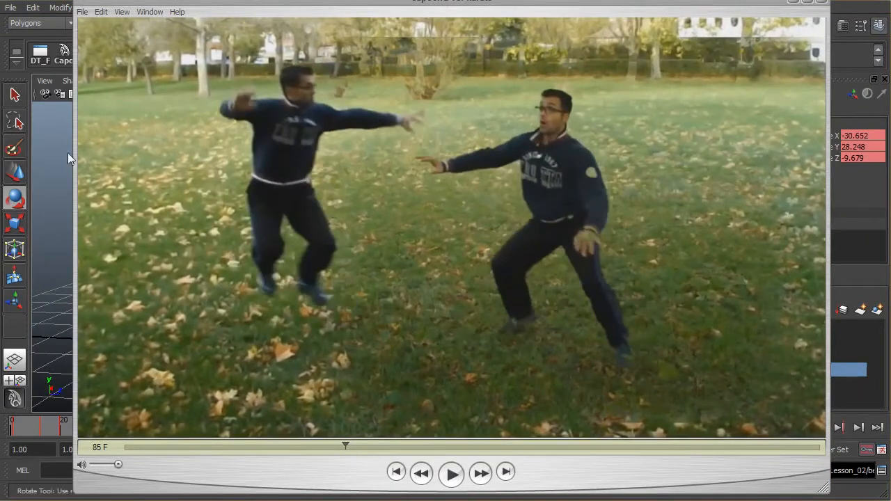
pyautogui.click(44, 169)
pyautogui.moveTo(223, 430)
pyautogui.mouseDown()
pyautogui.moveTo(249, 427)
pyautogui.moveTo(217, 431)
pyautogui.moveTo(225, 431)
pyautogui.mouseUp()
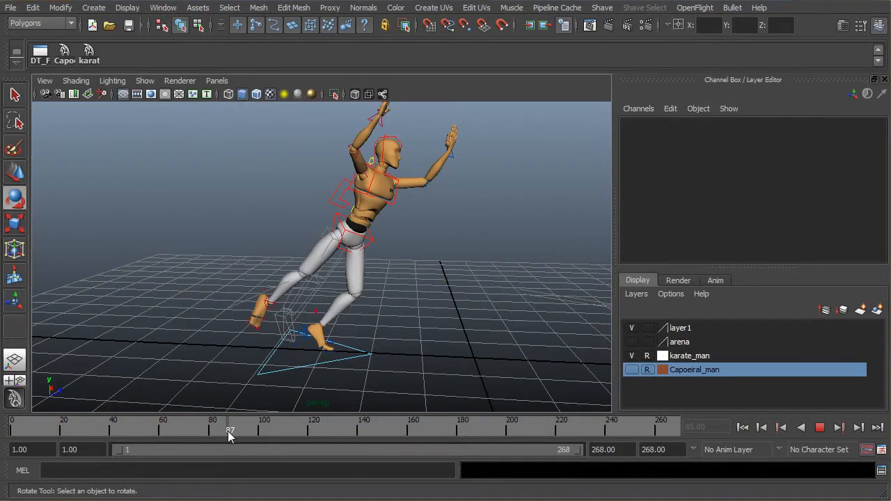
pyautogui.moveTo(229, 431); pyautogui.dragTo(222, 434)
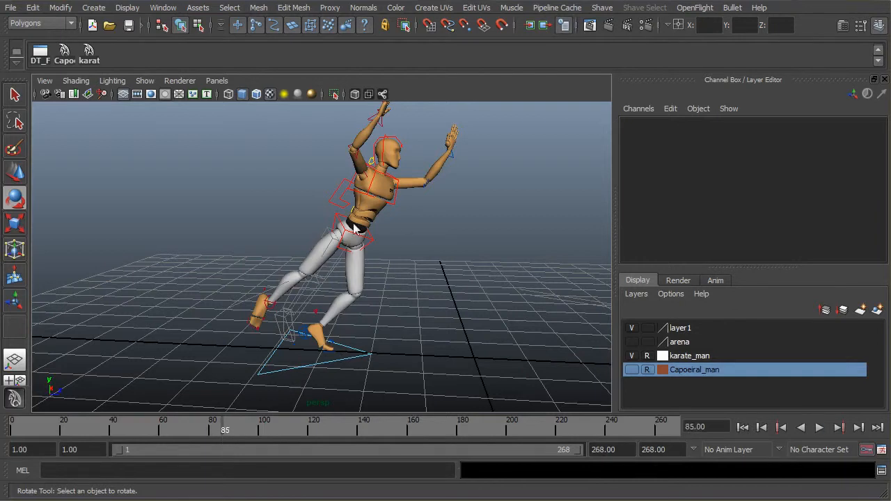
# Try to move the right leg IK control forward along Z at frame 85, and undo the move.
pyautogui.click(335, 199)
pyautogui.keyDown('alt'); pyautogui.moveTo(445, 286); pyautogui.dragTo(465, 264, button='middle'); pyautogui.keyUp('alt')
pyautogui.keyDown('alt'); pyautogui.moveTo(465, 265); pyautogui.dragTo(478, 253); pyautogui.keyUp('alt')
pyautogui.click(287, 291)
pyautogui.click(278, 286)
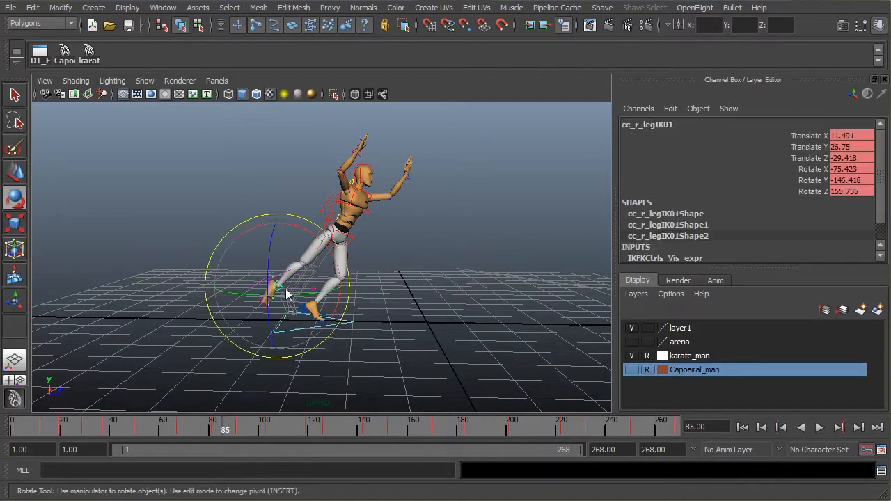
pyautogui.press('w')
pyautogui.moveTo(277, 257); pyautogui.dragTo(386, 257)
pyautogui.hotkey('ctrl', 'z')
pyautogui.keyDown('alt'); pyautogui.moveTo(439, 249); pyautogui.dragTo(406, 220); pyautogui.keyUp('alt')
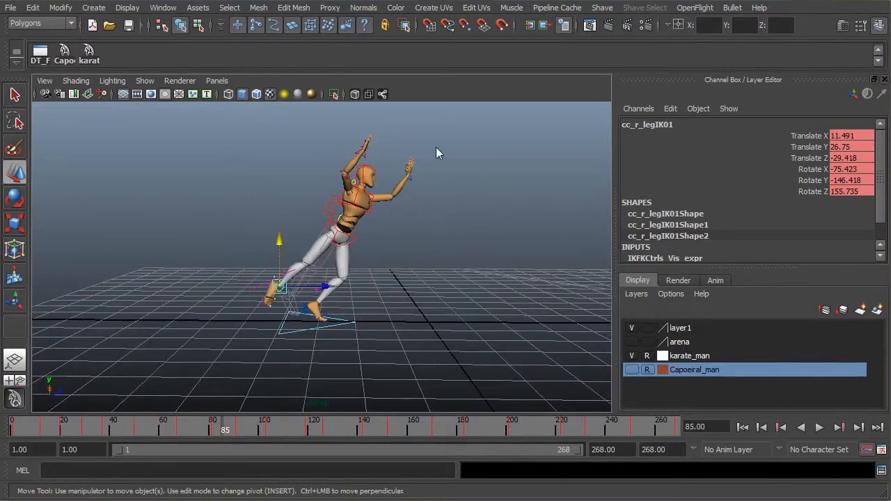
# Select all of the character's controls except the global control and go to the pose at frame 91.
pyautogui.moveTo(181, 395); pyautogui.dragTo(182, 391)
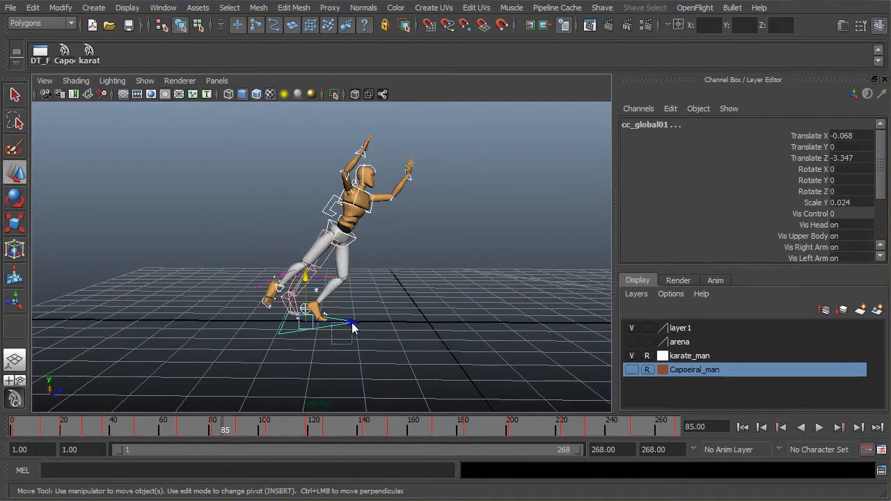
pyautogui.keyDown('shift'); pyautogui.moveTo(352, 323); pyautogui.dragTo(354, 322); pyautogui.keyUp('shift')
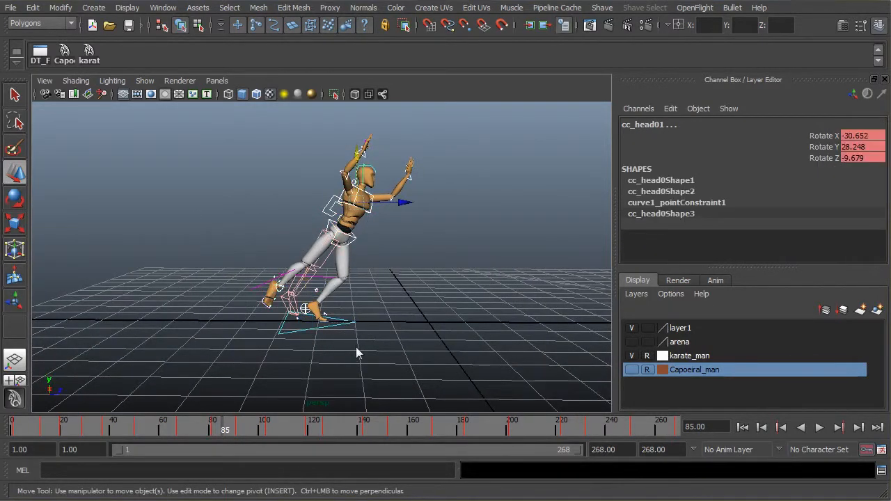
pyautogui.hotkey('alt', 'v')
pyautogui.click(238, 430)
pyautogui.moveTo(468, 314)
pyautogui.keyDown('alt'); pyautogui.mouseDown(button='middle')
pyautogui.moveTo(451, 329)
pyautogui.moveTo(453, 314)
pyautogui.mouseUp(button='middle'); pyautogui.keyUp('alt')
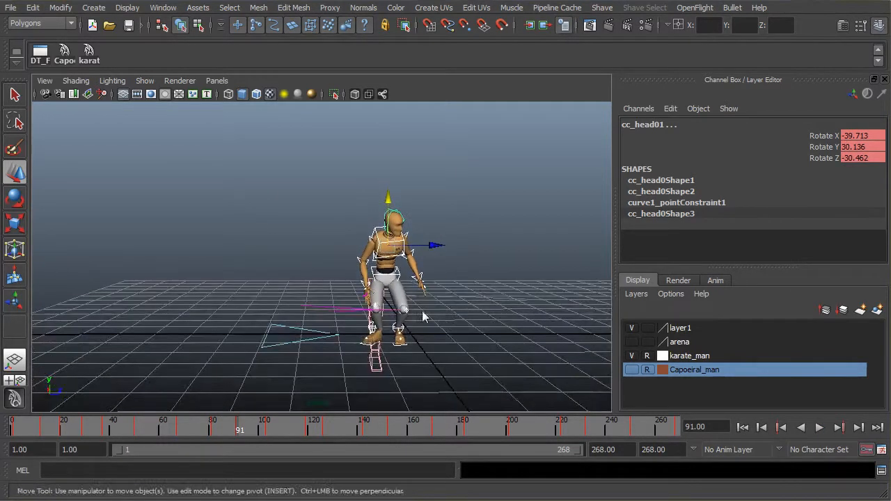
pyautogui.keyDown('alt'); pyautogui.moveTo(416, 344); pyautogui.dragTo(417, 357); pyautogui.keyUp('alt')
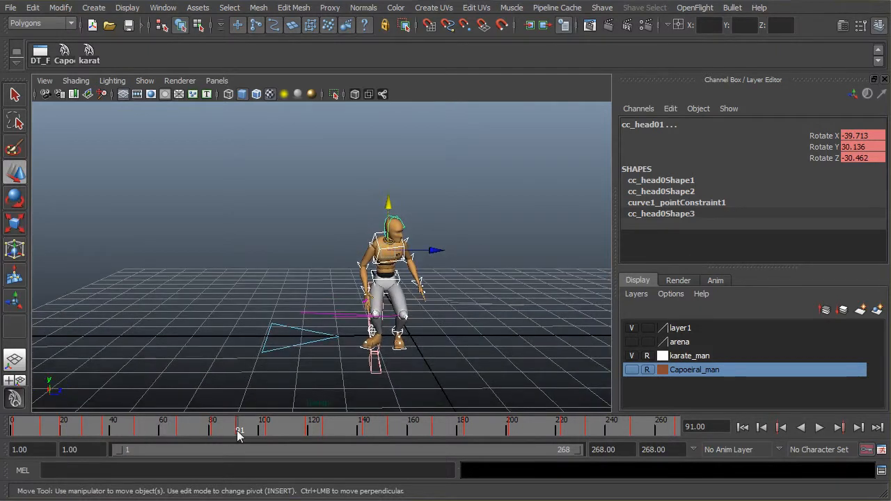
# Copy the frame 91 pose to frame 85, key all the selected controls there and clear the selection.
pyautogui.hotkey('alt', 'v')
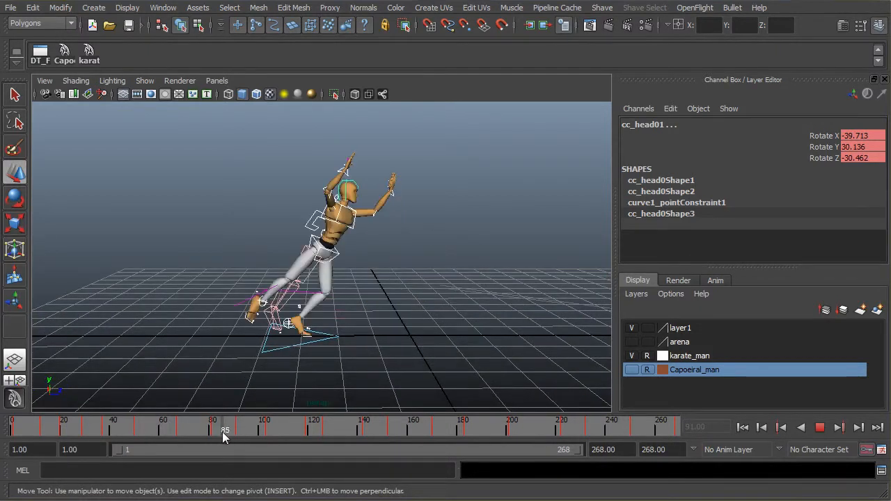
pyautogui.click(236, 430)
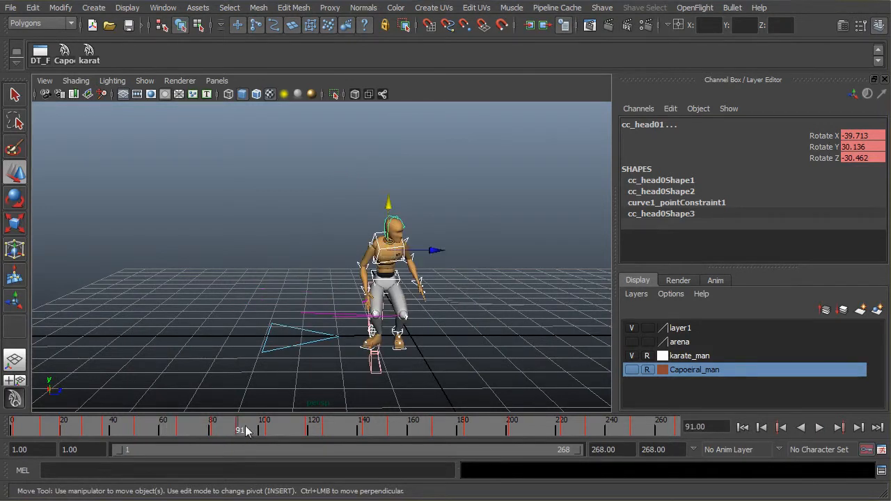
pyautogui.moveTo(238, 429)
pyautogui.keyDown('shift'); pyautogui.mouseDown()
pyautogui.moveTo(198, 429)
pyautogui.moveTo(238, 435)
pyautogui.moveTo(222, 431)
pyautogui.mouseUp(); pyautogui.keyUp('shift')
pyautogui.press('s')
pyautogui.click(494, 269)
# Examine the copied standing pose at frame 85 up close and from several angles.
pyautogui.scroll(2, 418, 279)
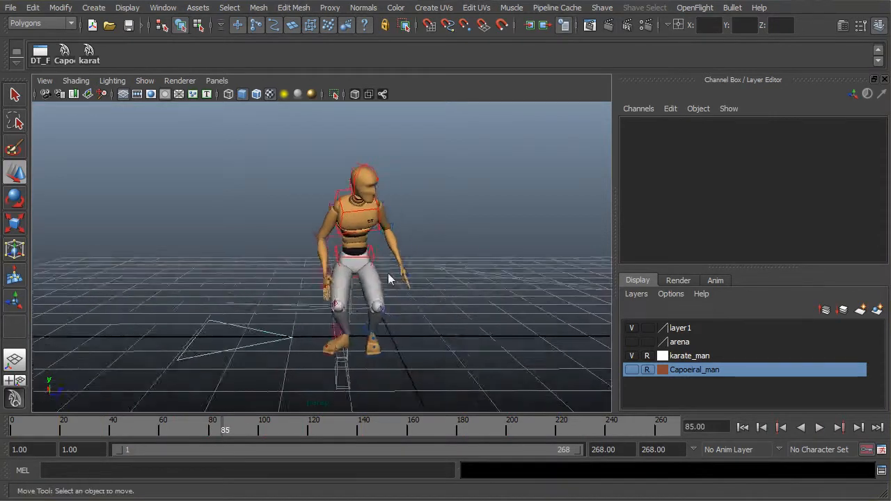
pyautogui.moveTo(388, 273)
pyautogui.keyDown('alt'); pyautogui.mouseDown()
pyautogui.moveTo(442, 276)
pyautogui.moveTo(385, 270)
pyautogui.mouseUp(); pyautogui.keyUp('alt')
pyautogui.scroll(3, 385, 264)
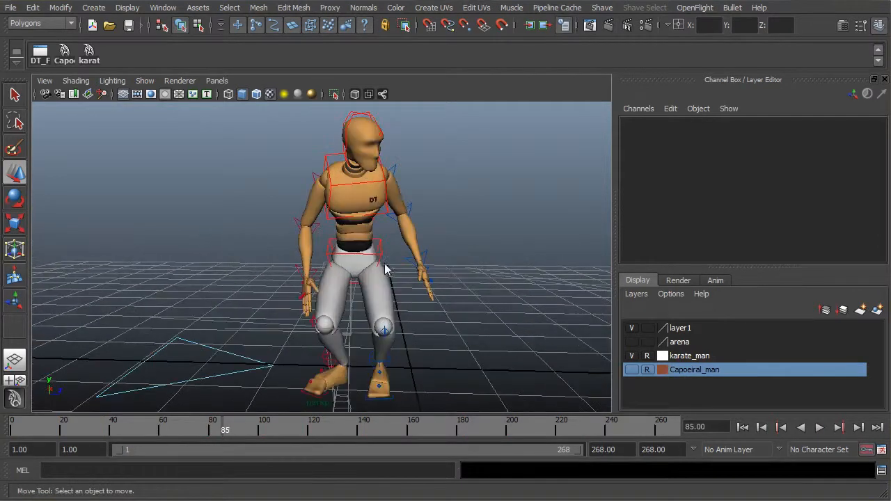
pyautogui.scroll(-3, 386, 275)
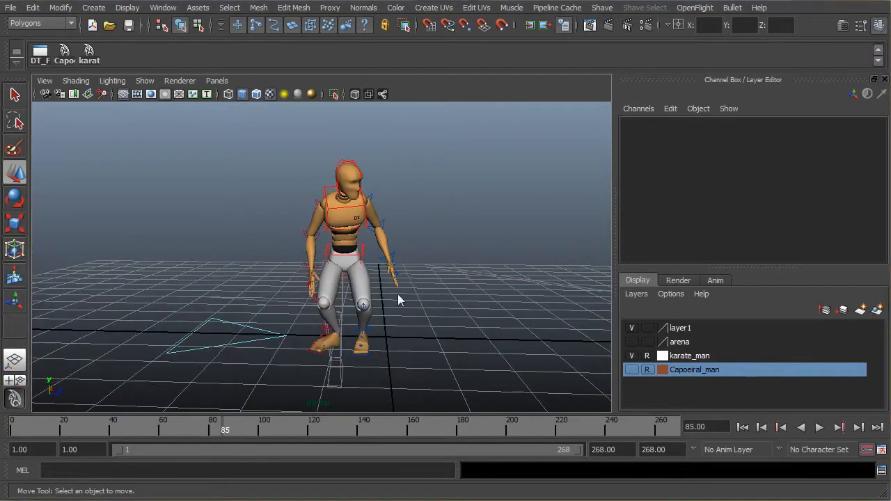
pyautogui.keyDown('alt'); pyautogui.moveTo(401, 294); pyautogui.dragTo(338, 355); pyautogui.keyUp('alt')
pyautogui.click(323, 341)
pyautogui.click(455, 330)
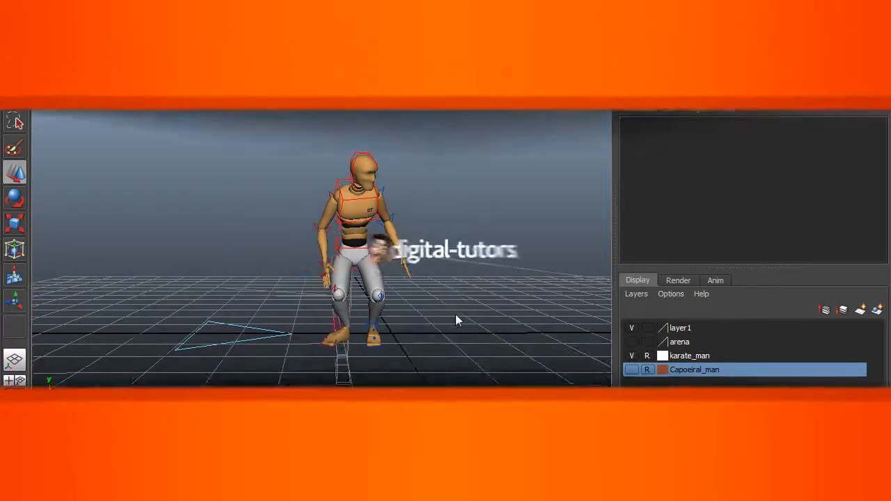